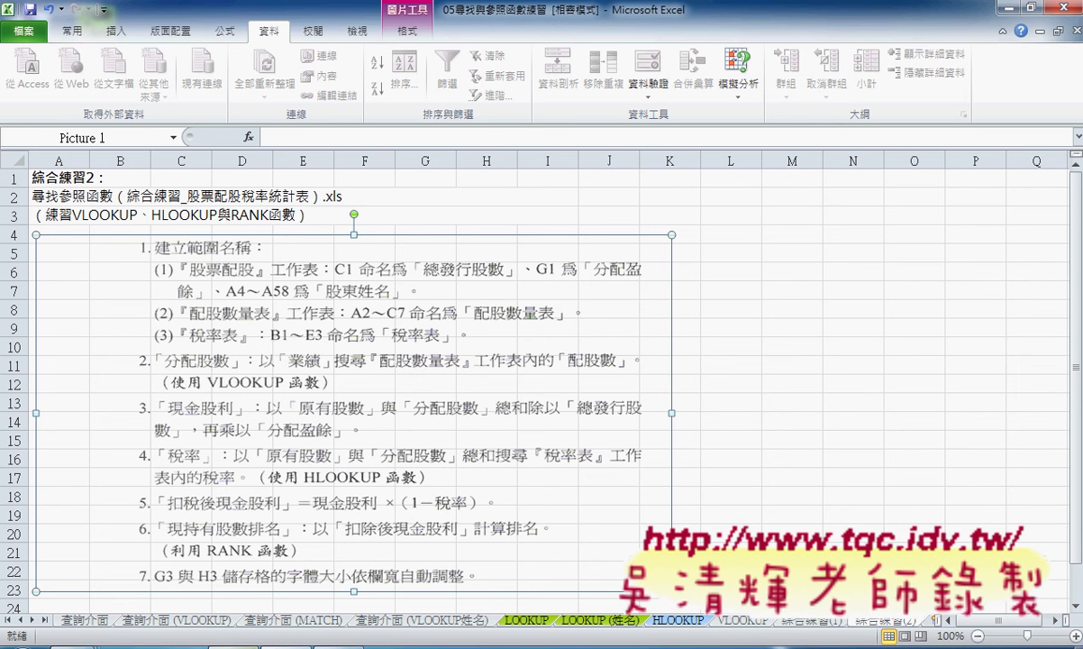
In the Google Docs VBA code, highlight the line that reads the ID from C2.
{"action": "left_click", "coordinate": [230, 543]}
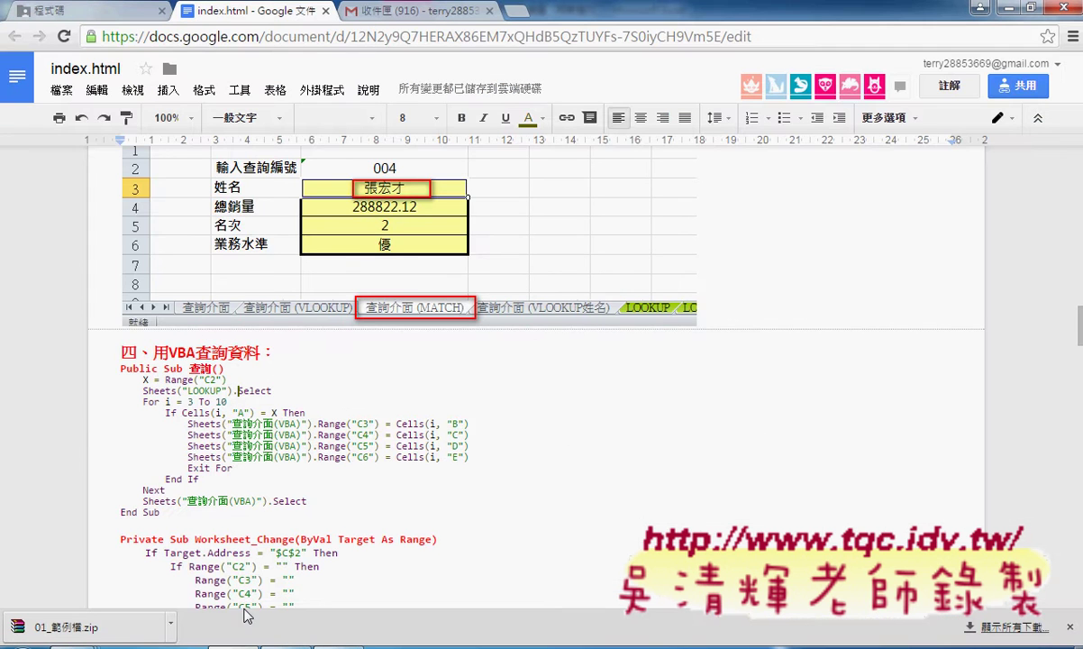
{"action": "scroll", "coordinate": [352, 437], "scroll_direction": "down", "scroll_amount": 1}
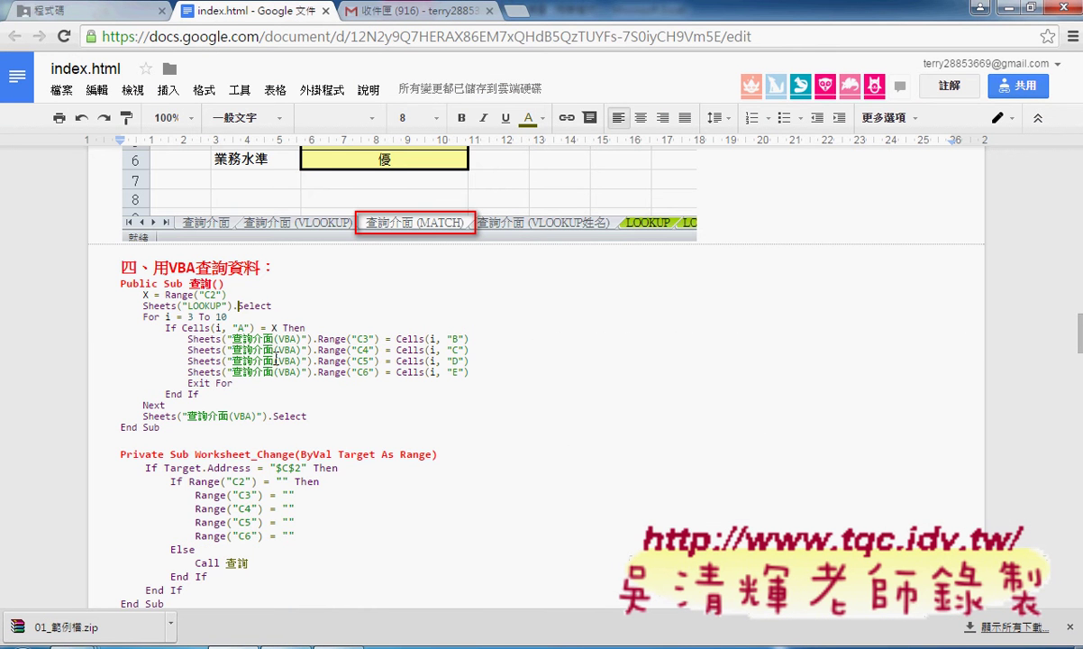
{"action": "mouse_move", "coordinate": [229, 294]}
{"action": "left_mouse_down"}
{"action": "mouse_move", "coordinate": [190, 306]}
{"action": "mouse_move", "coordinate": [166, 294]}
{"action": "left_mouse_up"}
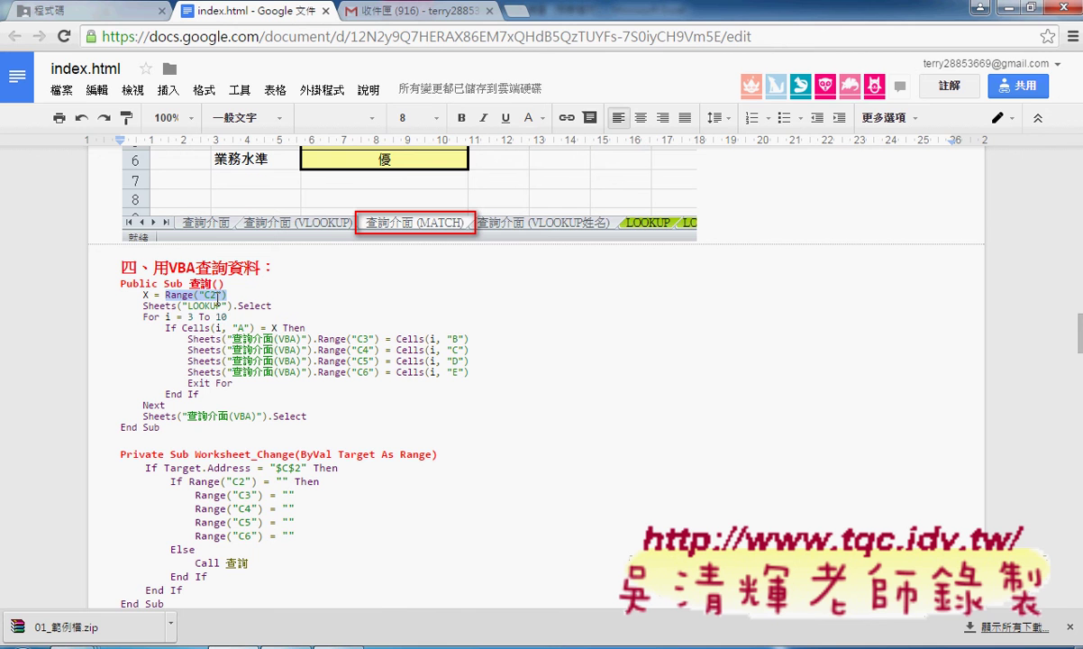
Check query ID 008 in C2 on the 查詢介面 (VLOOKUP) sheet, then return to the code.
{"action": "left_click", "coordinate": [271, 641]}
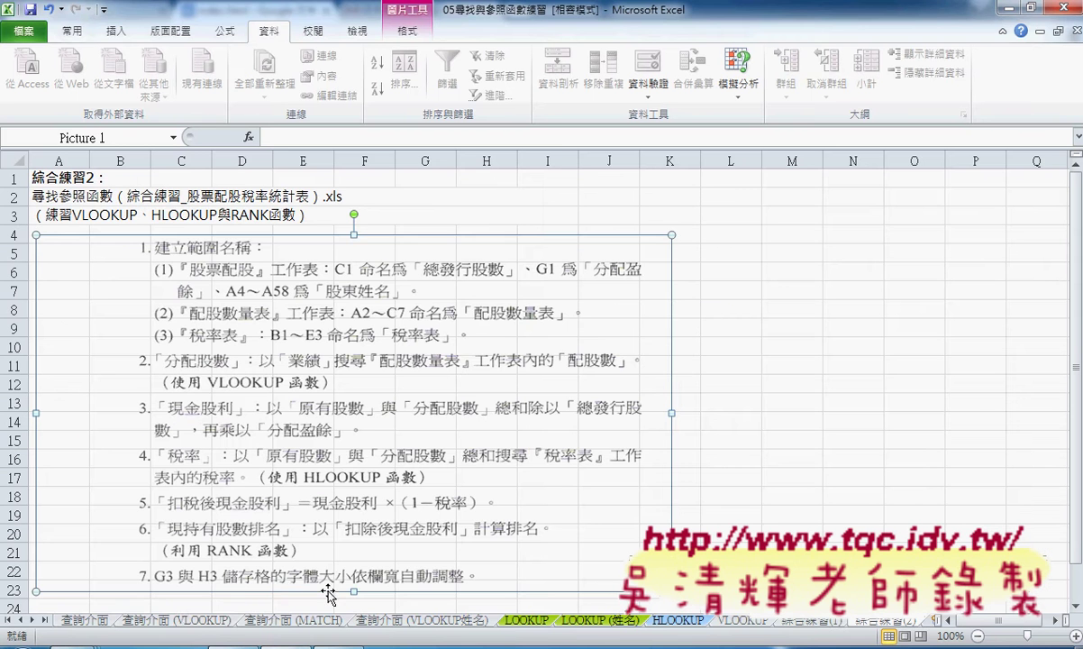
{"action": "left_click", "coordinate": [173, 619]}
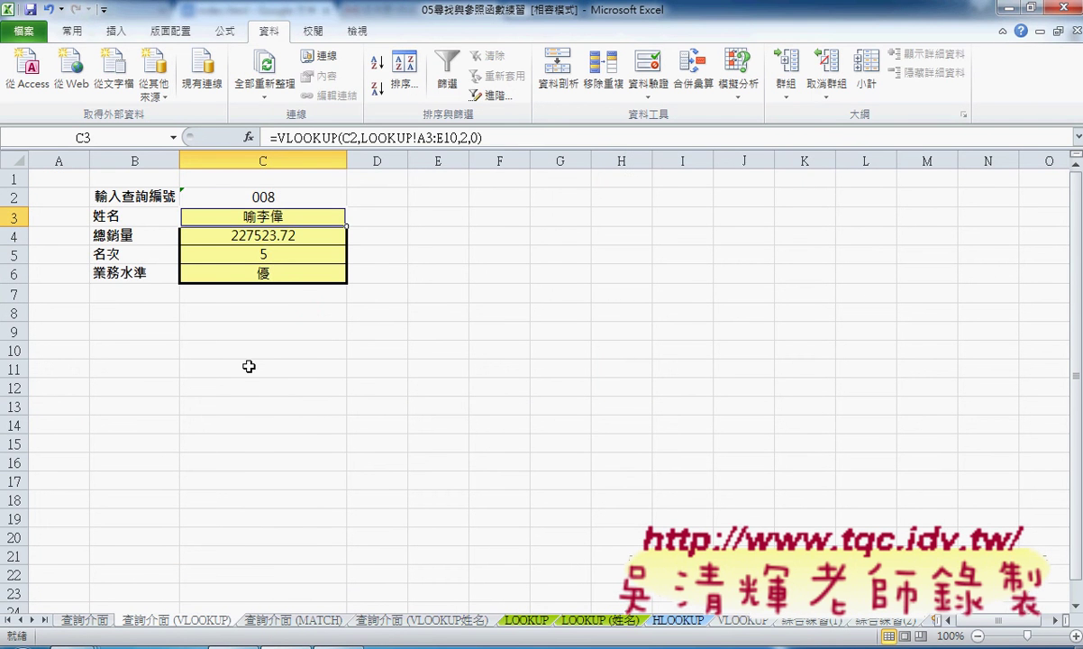
{"action": "left_click", "coordinate": [269, 198]}
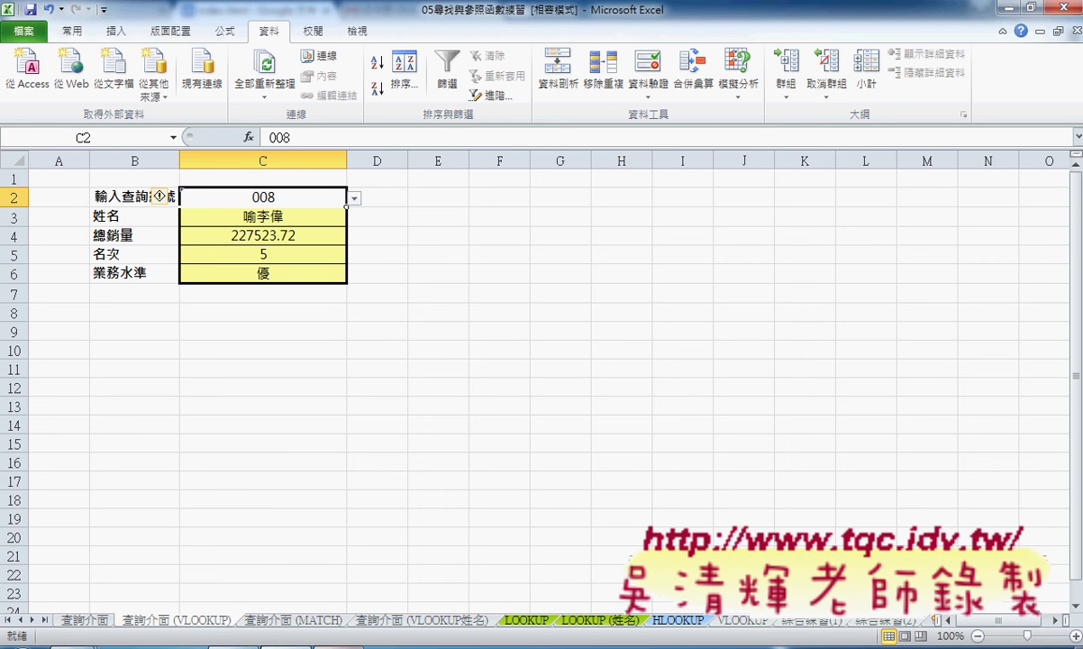
{"action": "left_click", "coordinate": [243, 643]}
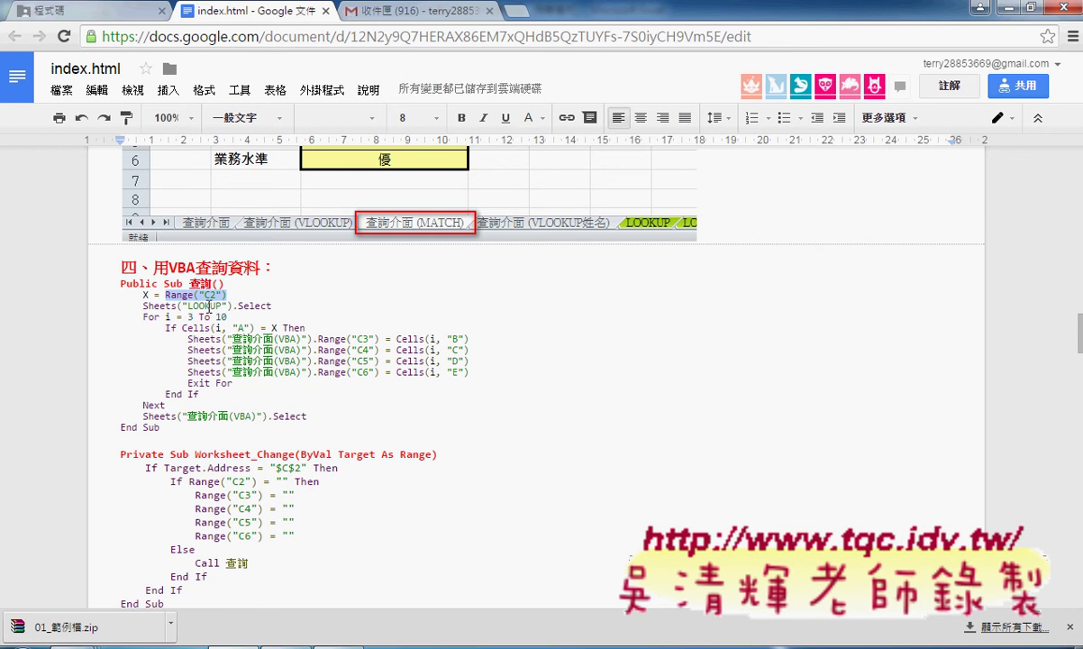
{"action": "left_click_drag", "start_coordinate": [272, 307], "coordinate": [145, 307]}
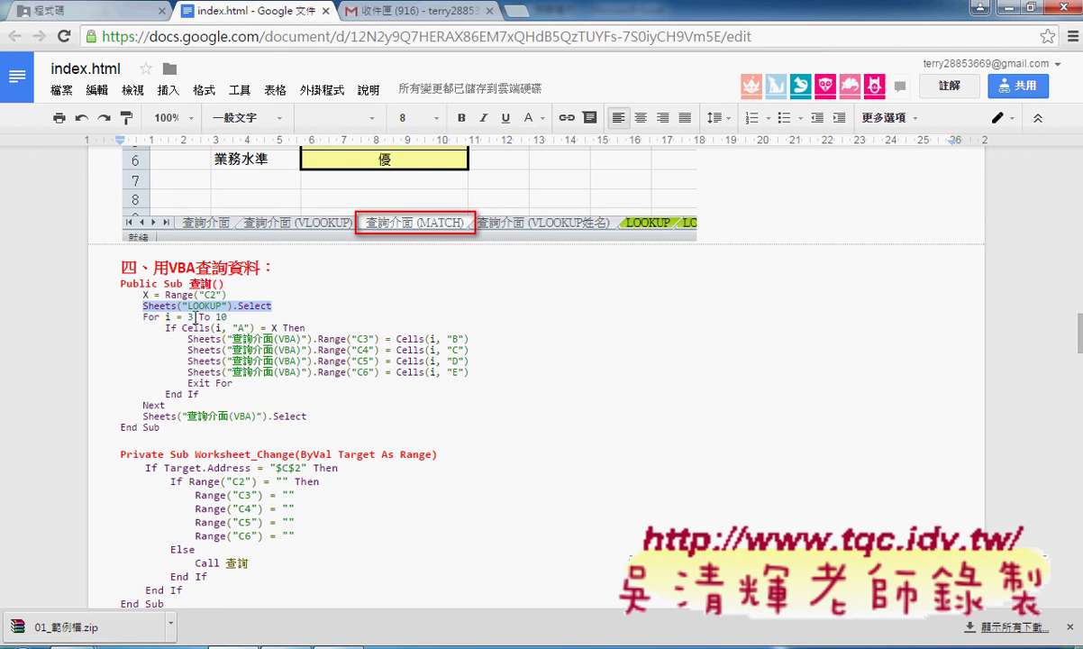
{"action": "left_click_drag", "start_coordinate": [187, 317], "coordinate": [234, 318]}
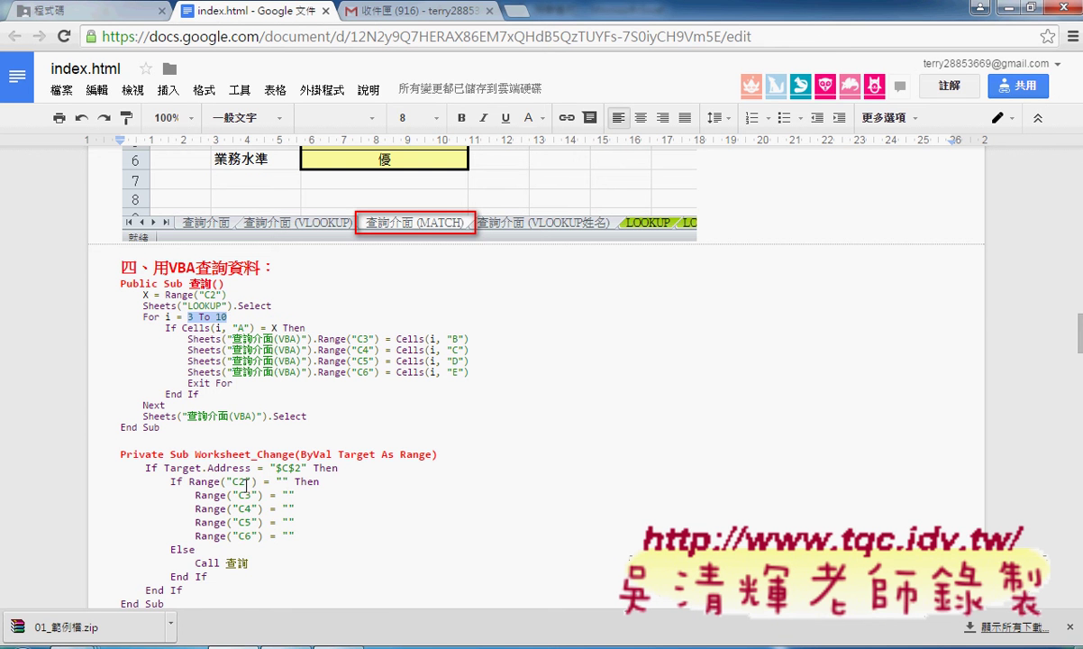
{"action": "mouse_move", "coordinate": [284, 643]}
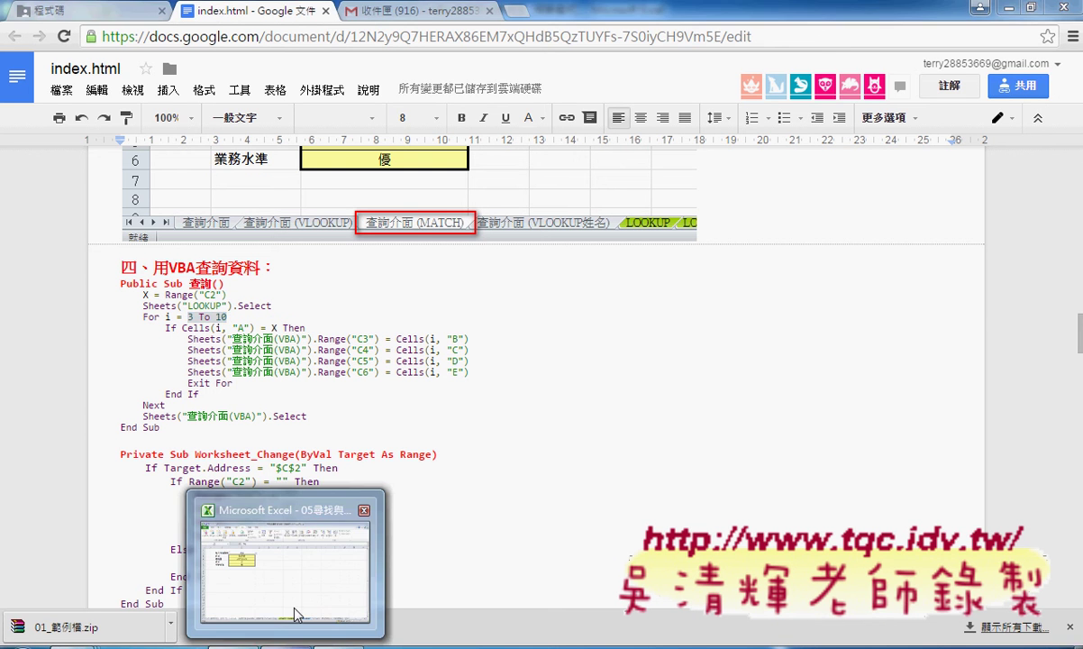
{"action": "left_click", "coordinate": [297, 614]}
{"action": "left_click", "coordinate": [521, 619]}
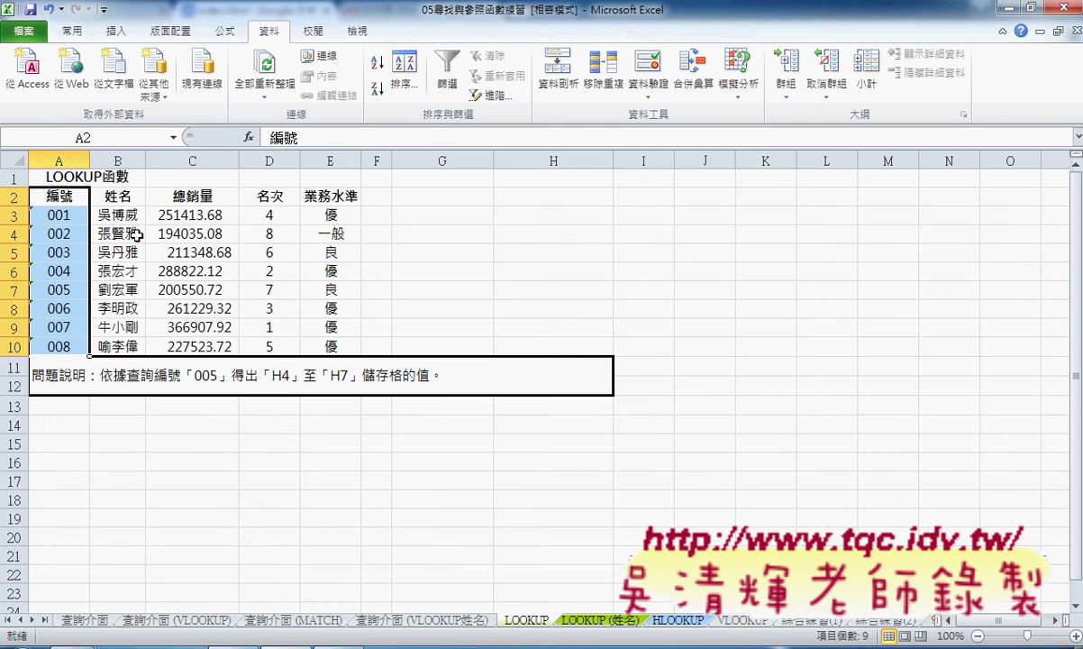
{"action": "left_click_drag", "start_coordinate": [14, 214], "coordinate": [20, 345]}
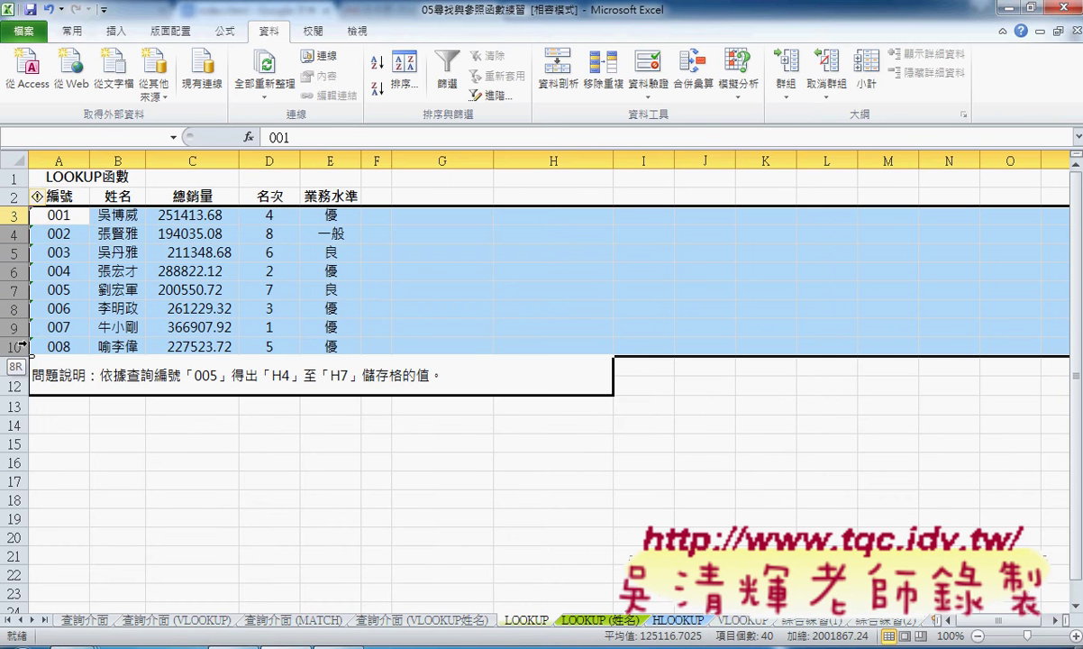
{"action": "left_click", "coordinate": [61, 214]}
{"action": "left_click", "coordinate": [62, 233]}
{"action": "left_click", "coordinate": [63, 252]}
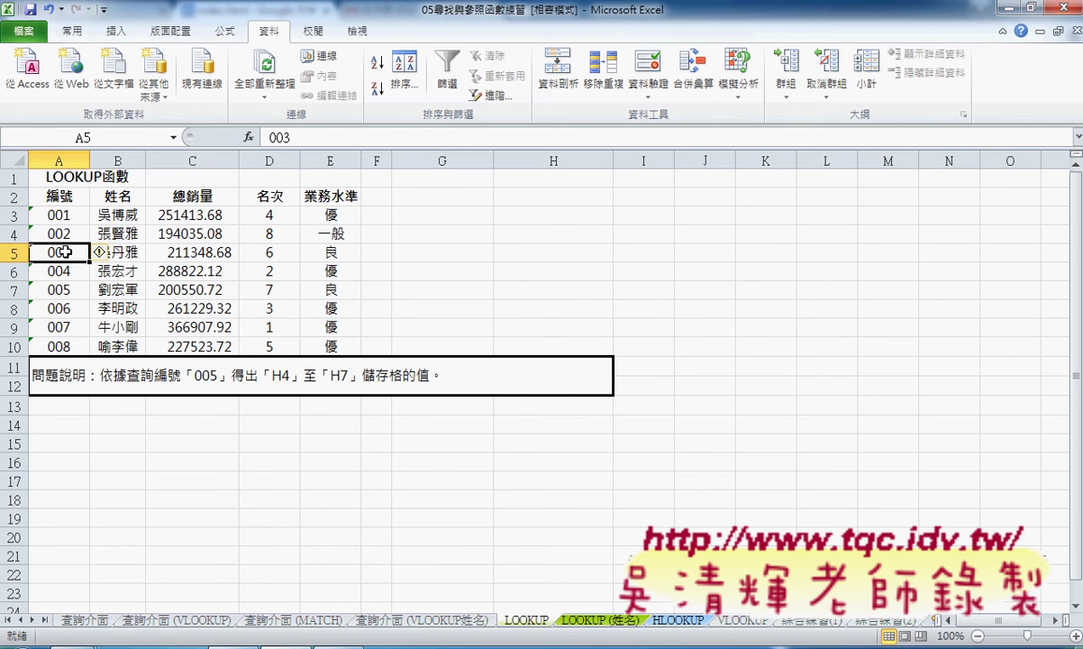
{"action": "left_click", "coordinate": [118, 252]}
{"action": "left_click", "coordinate": [204, 252]}
{"action": "left_click", "coordinate": [324, 251]}
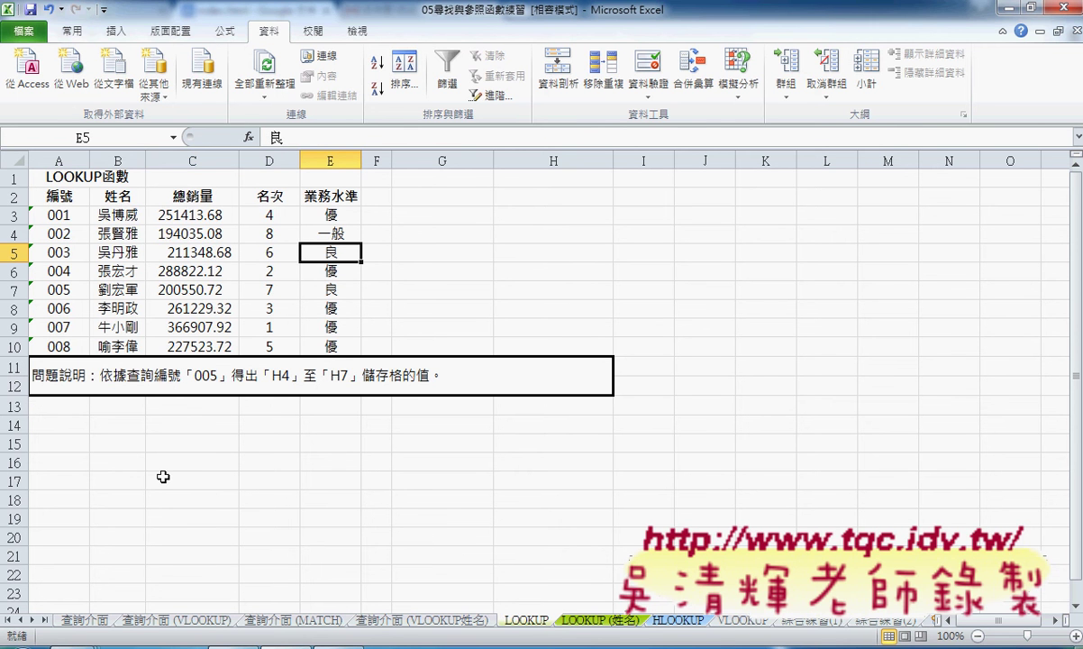
{"action": "mouse_move", "coordinate": [232, 640]}
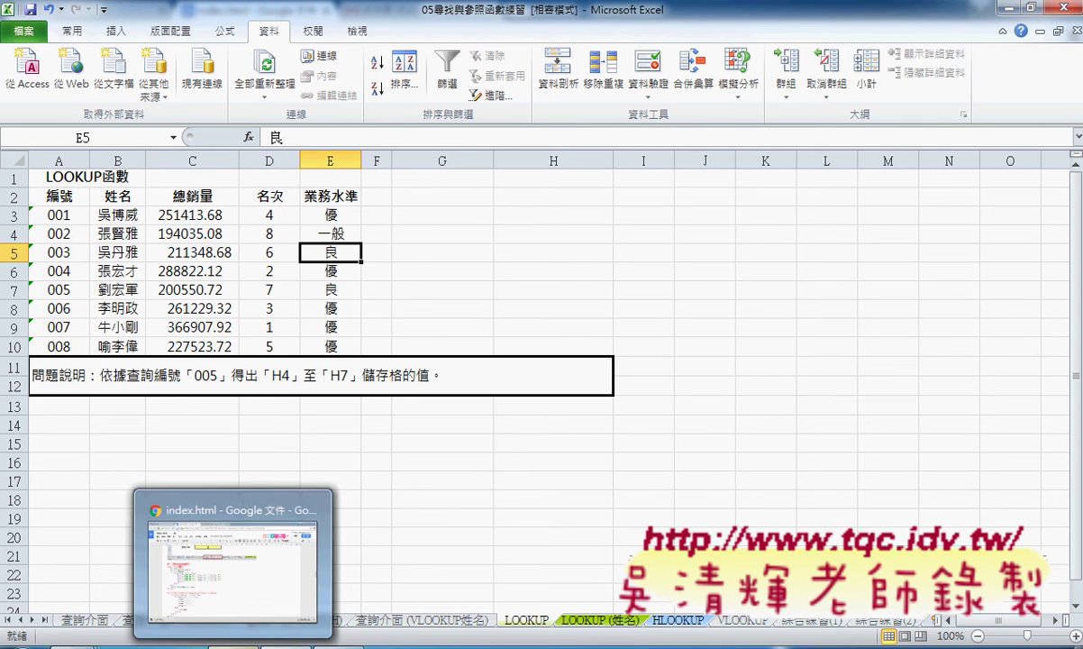
{"action": "left_click", "coordinate": [225, 532]}
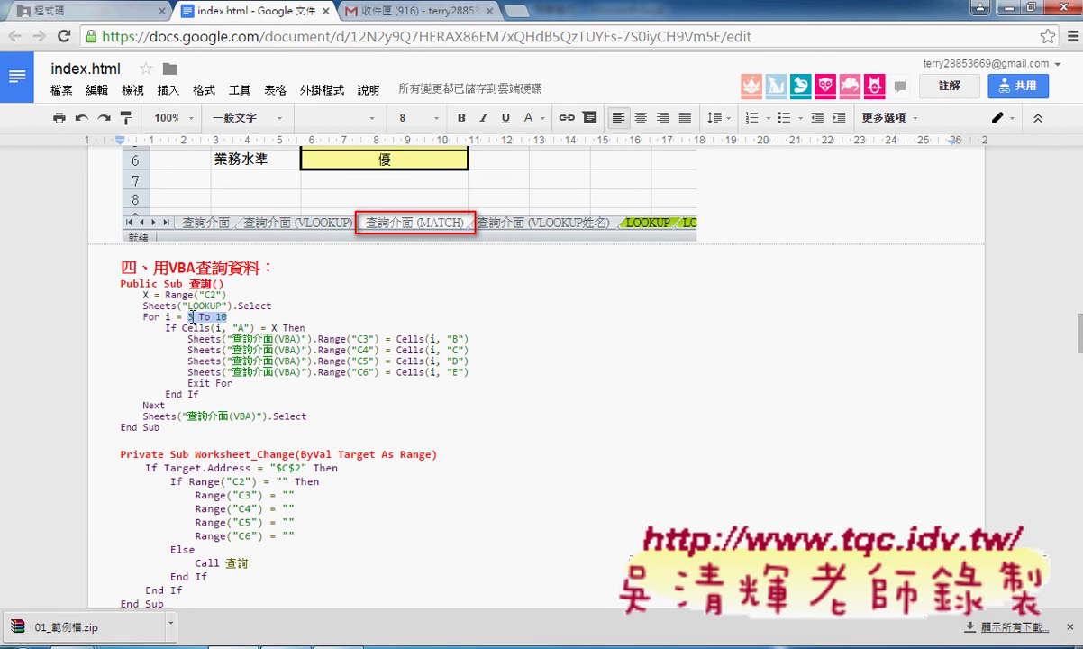
Highlight the loop's If condition Cells(i, "A") = X.
{"action": "left_click_drag", "start_coordinate": [181, 328], "coordinate": [254, 328]}
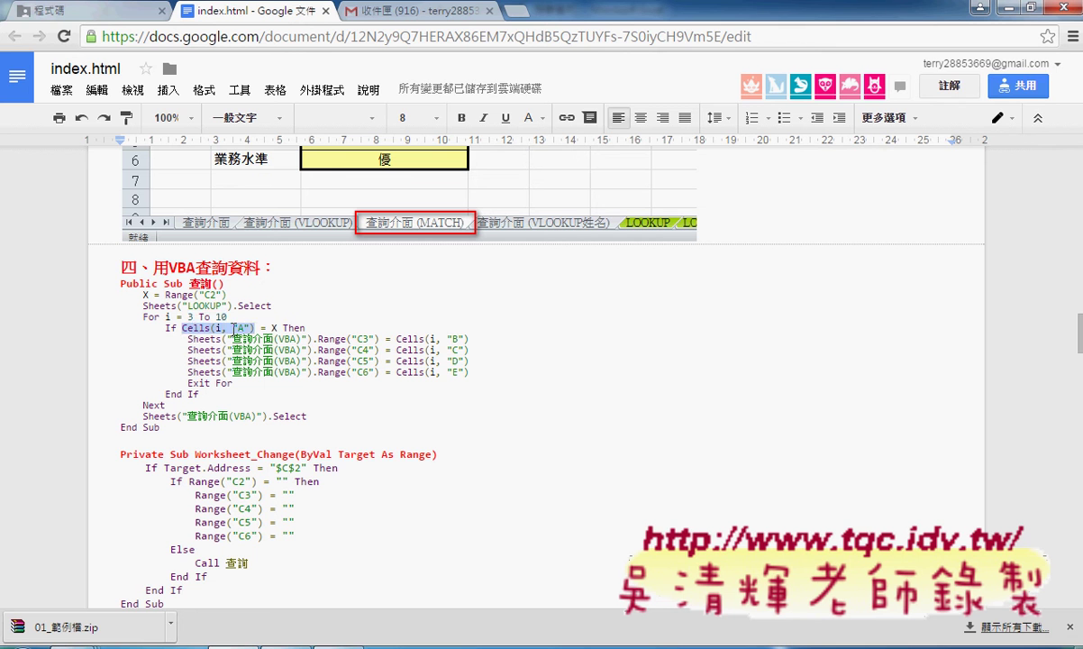
{"action": "double_click", "coordinate": [273, 327]}
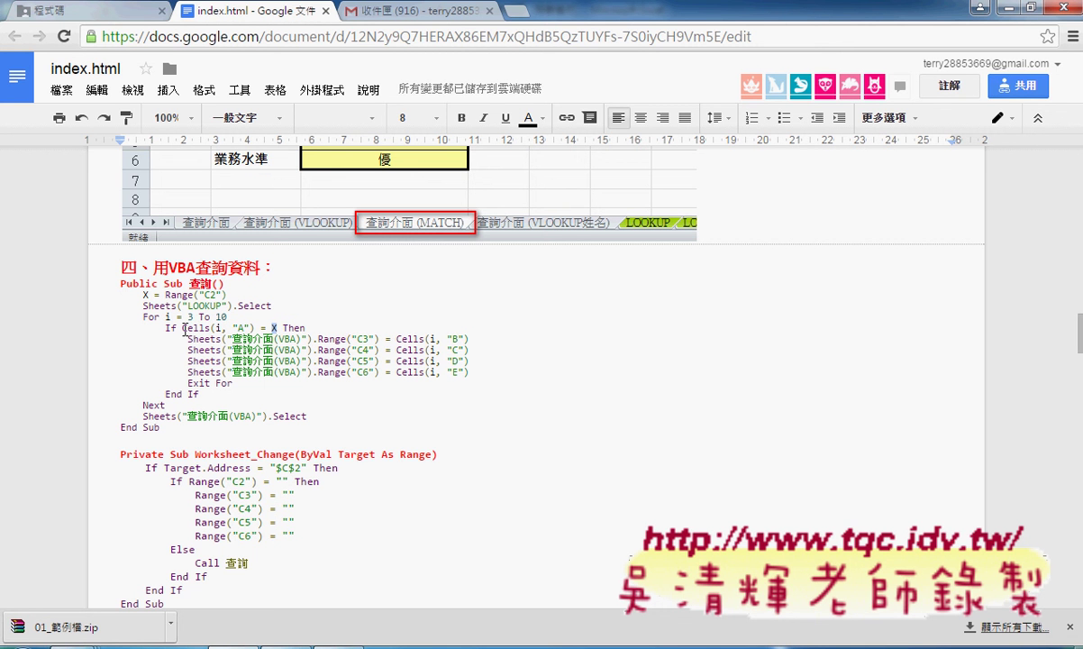
{"action": "left_click_drag", "start_coordinate": [183, 328], "coordinate": [278, 328]}
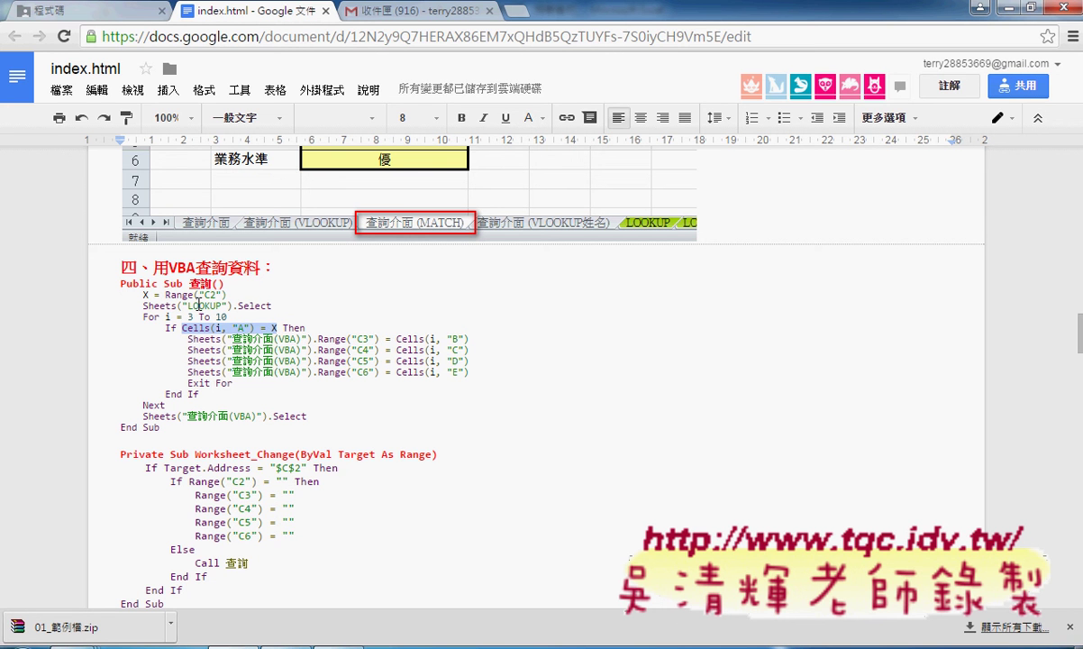
Highlight the Sheets("查詢介面(VBA)").Range("C3") assignment parts, then return to Excel's LOOKUP sheet.
{"action": "left_click_drag", "start_coordinate": [396, 339], "coordinate": [435, 340]}
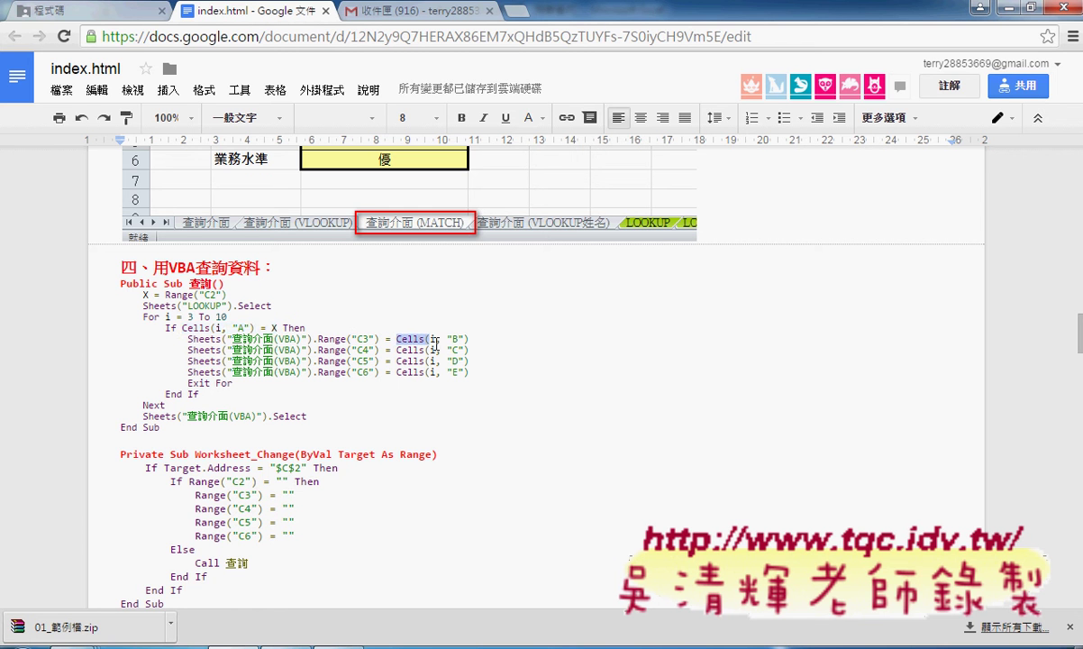
{"action": "left_click", "coordinate": [433, 351]}
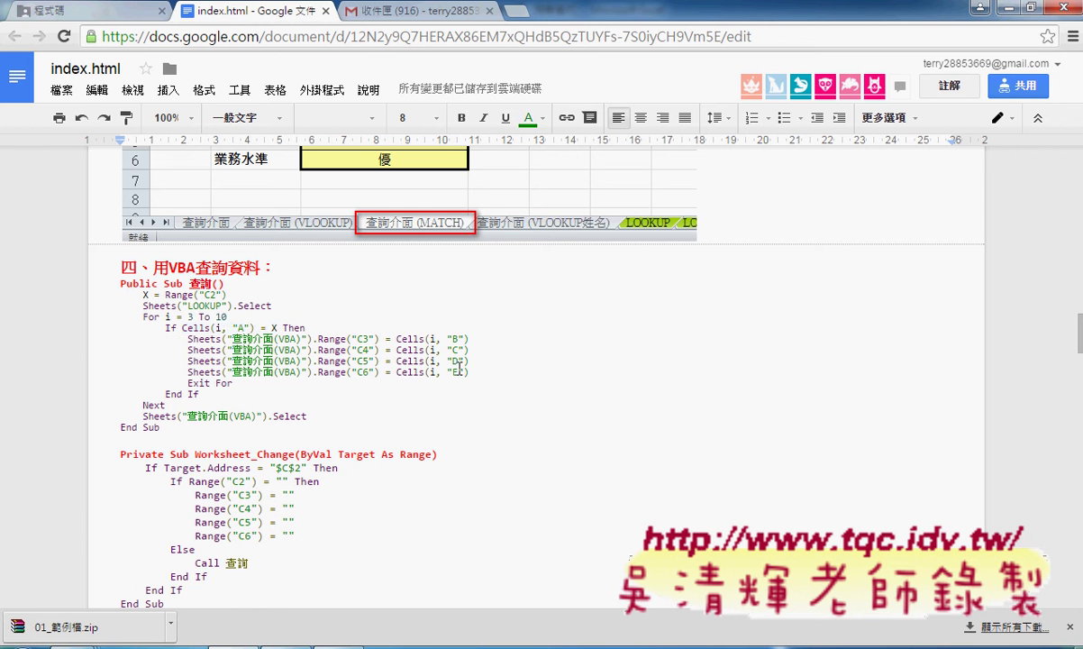
{"action": "left_click_drag", "start_coordinate": [380, 341], "coordinate": [193, 340]}
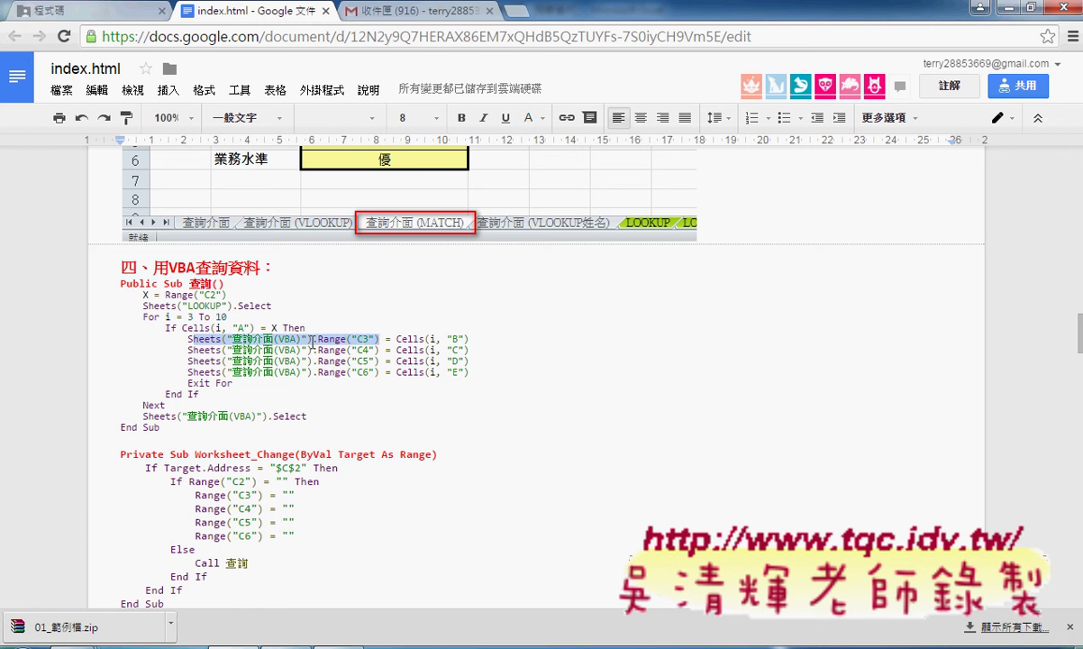
{"action": "left_click_drag", "start_coordinate": [311, 342], "coordinate": [187, 340]}
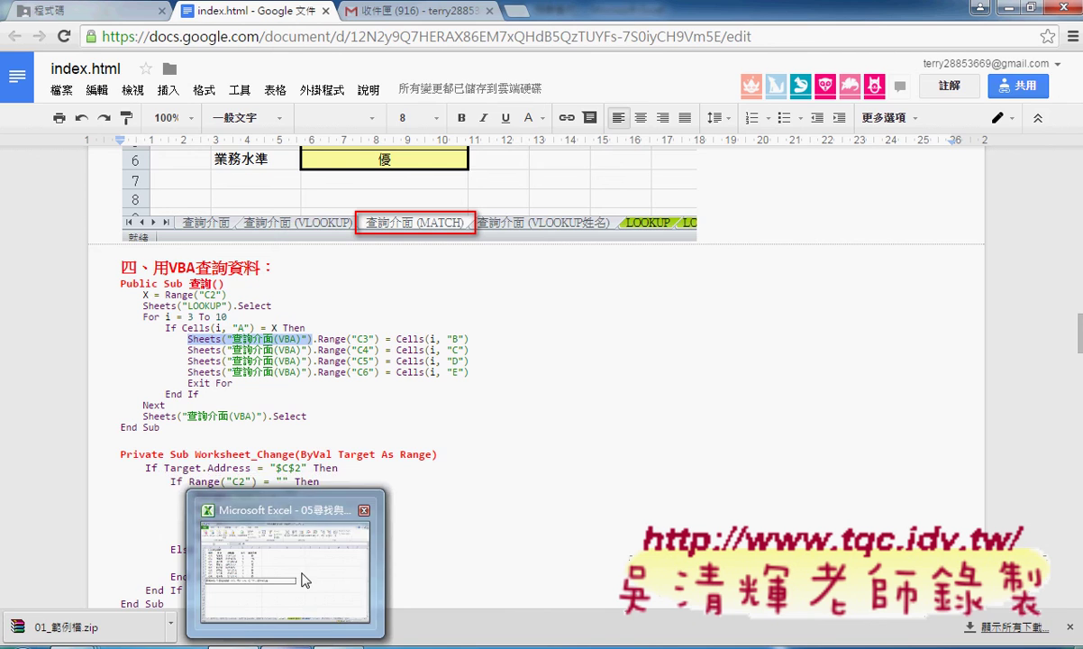
{"action": "left_click", "coordinate": [347, 469]}
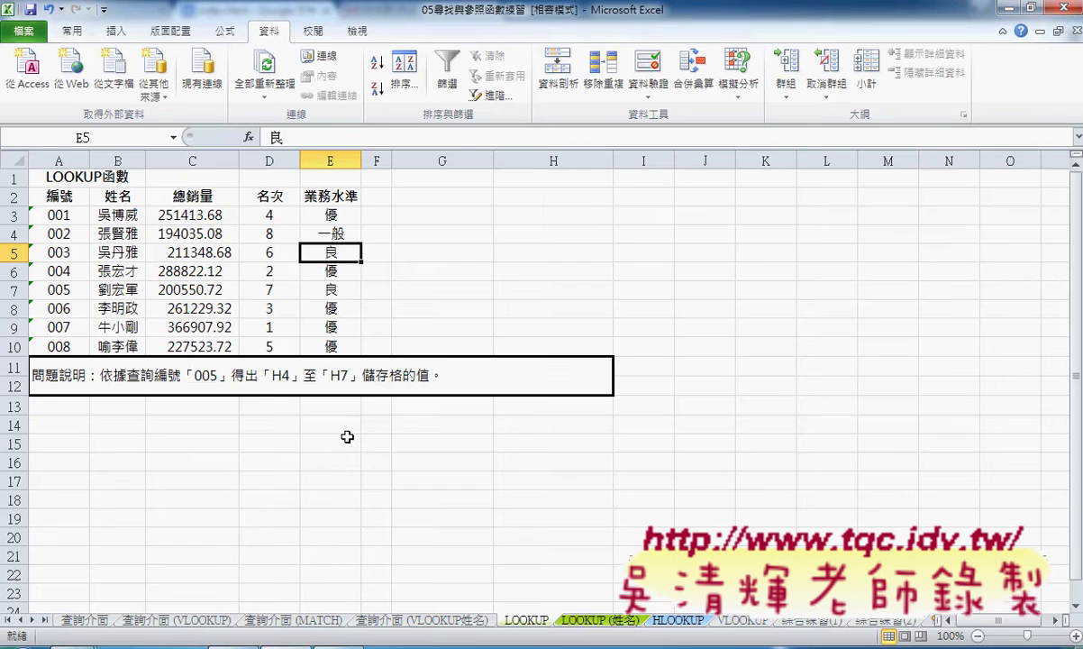
Copy 查詢介面 (VLOOKUP姓名) as 查詢介面 (VBA) before LOOKUP and clear its C3:C6.
{"action": "left_click", "coordinate": [408, 621]}
{"action": "left_click_drag", "start_coordinate": [408, 621], "coordinate": [518, 612]}
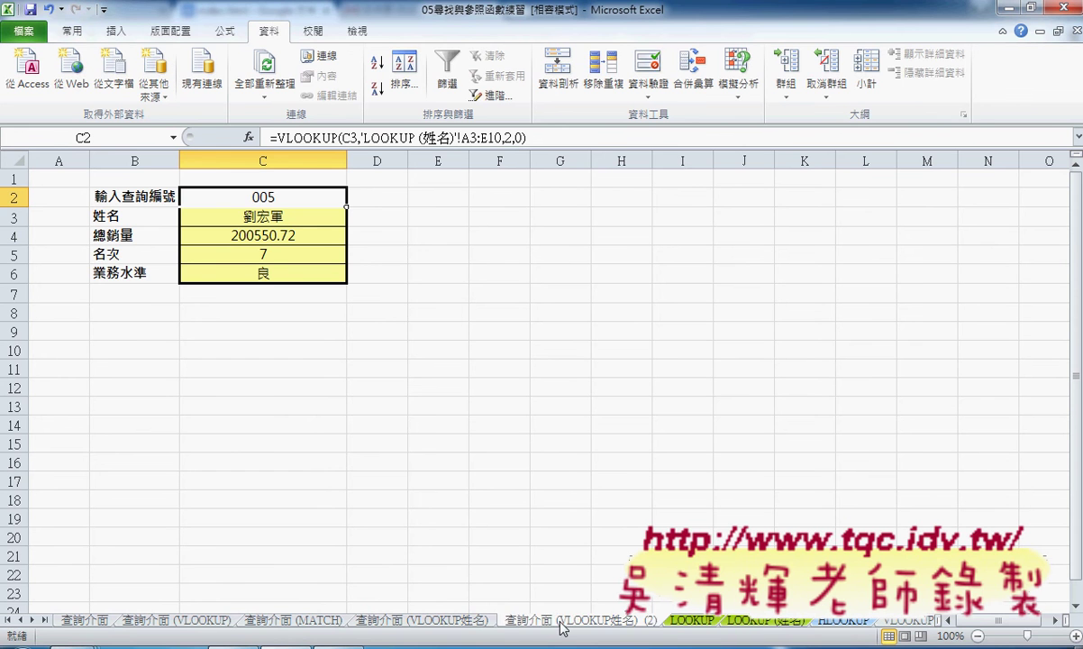
{"action": "left_click_drag", "start_coordinate": [518, 612], "coordinate": [657, 617]}
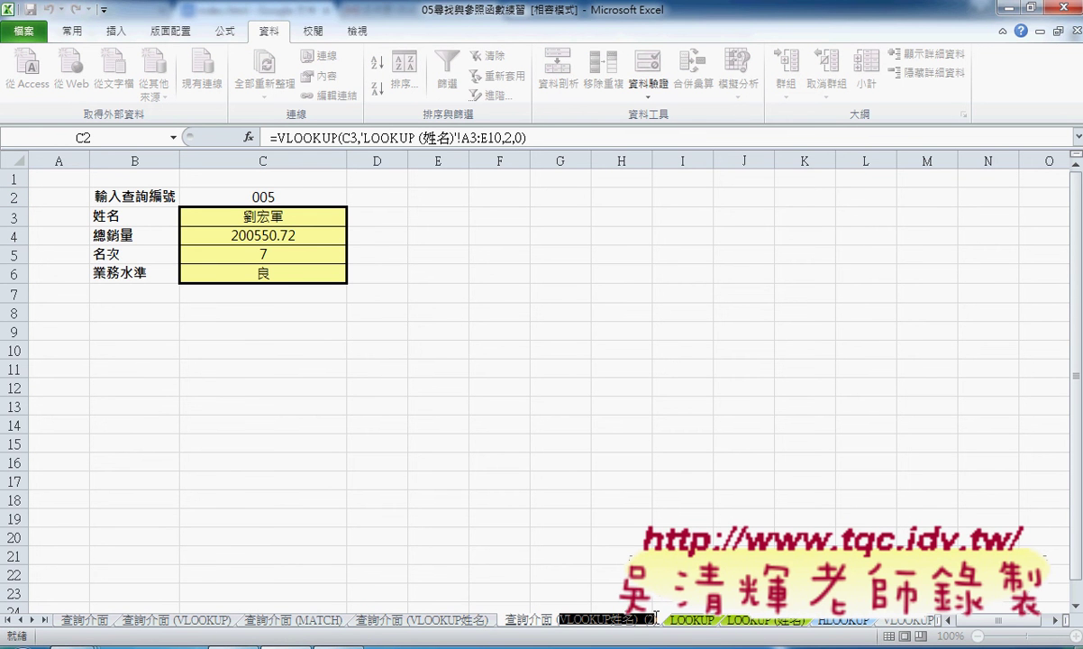
{"action": "type", "text": "VBA"}
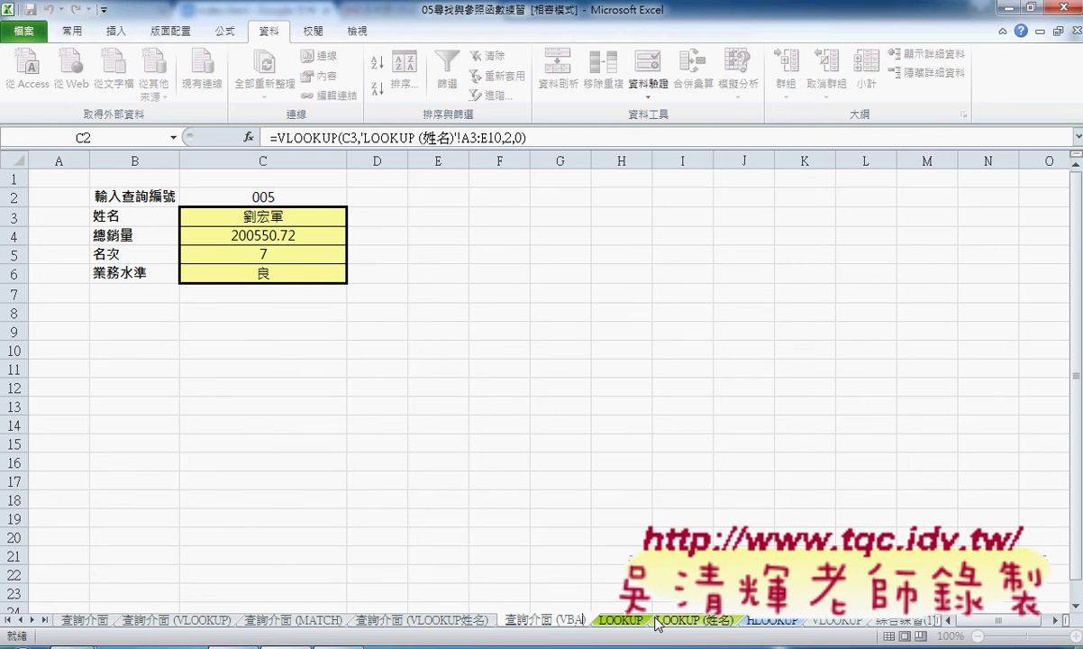
{"action": "key", "text": "Return"}
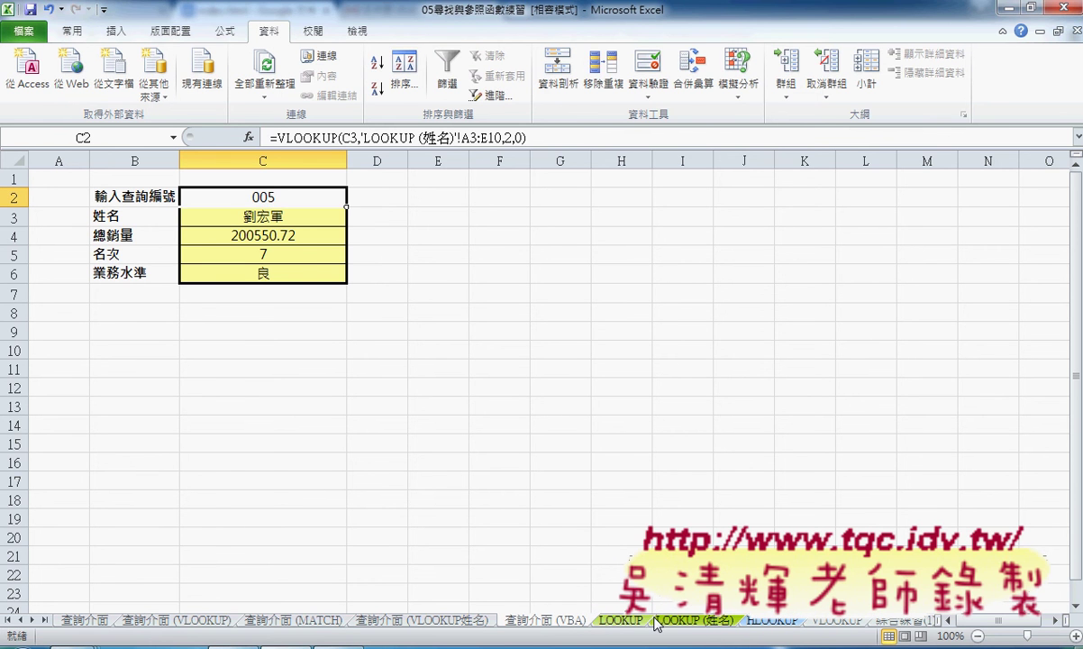
{"action": "left_click", "coordinate": [430, 290]}
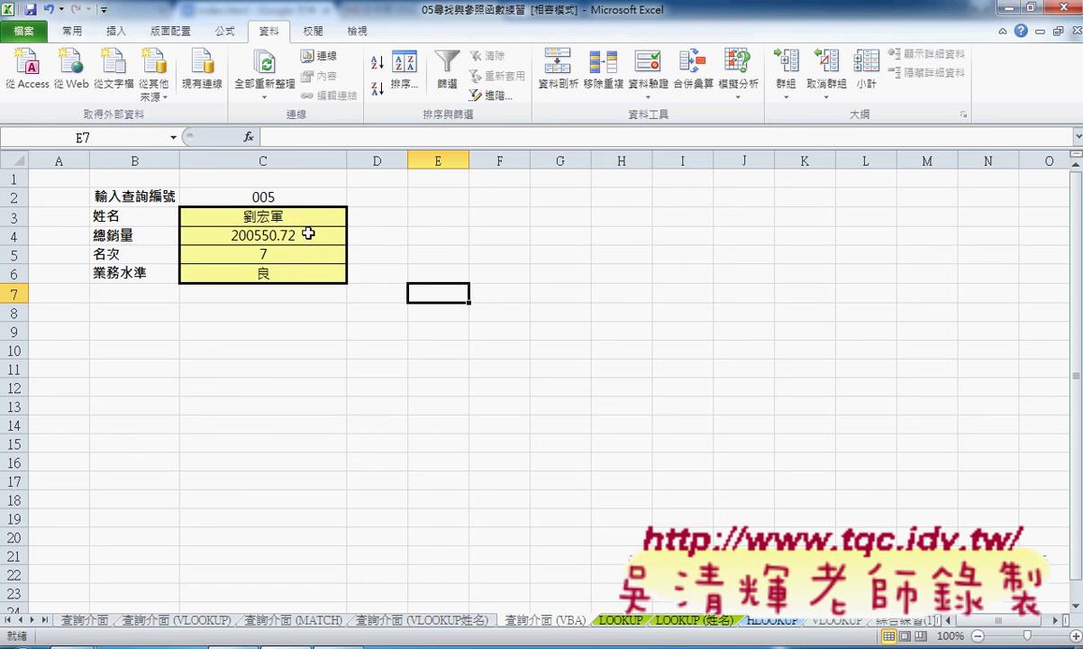
{"action": "left_click_drag", "start_coordinate": [288, 216], "coordinate": [306, 267]}
{"action": "key", "text": "Delete"}
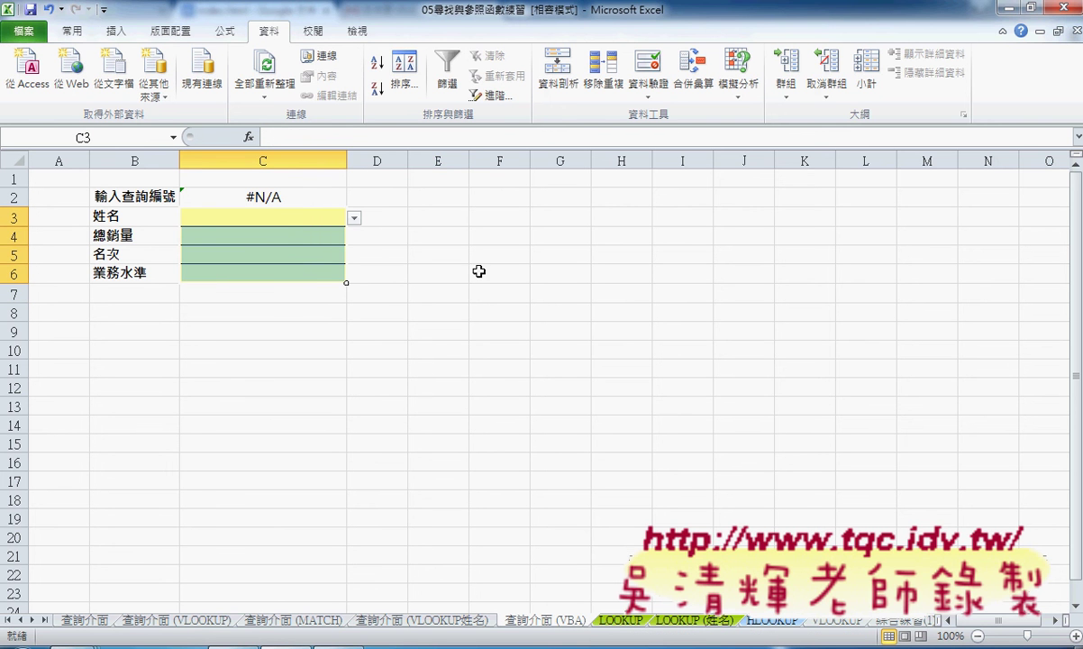
Delete the 查詢介面 (VBA) sheet again.
{"action": "right_click", "coordinate": [552, 619]}
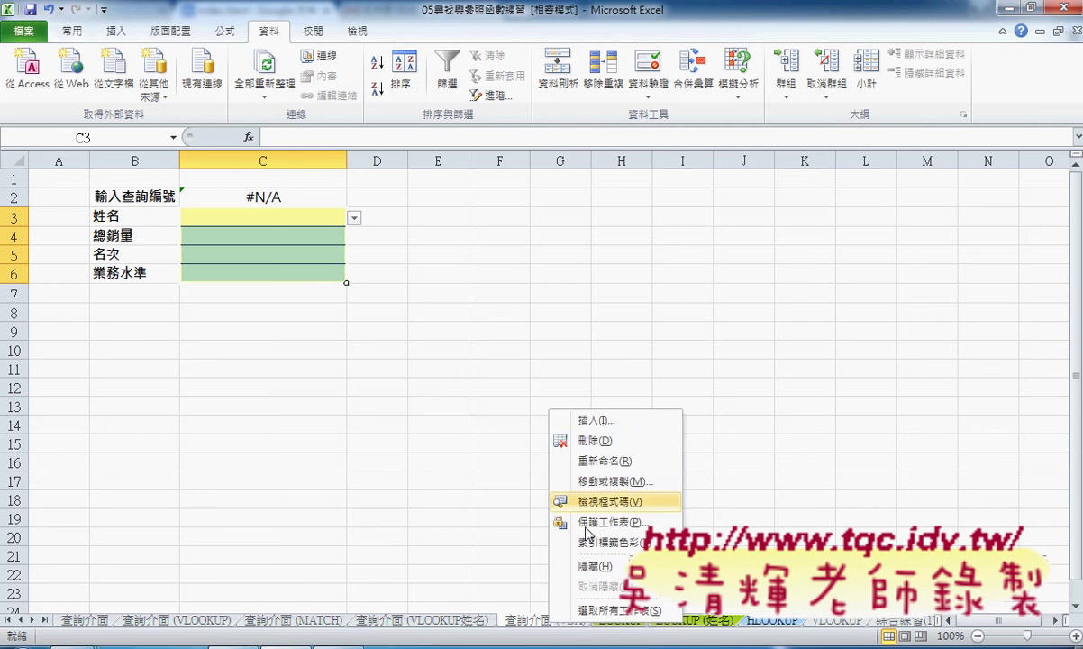
{"action": "left_click", "coordinate": [595, 441]}
{"action": "left_click", "coordinate": [503, 406]}
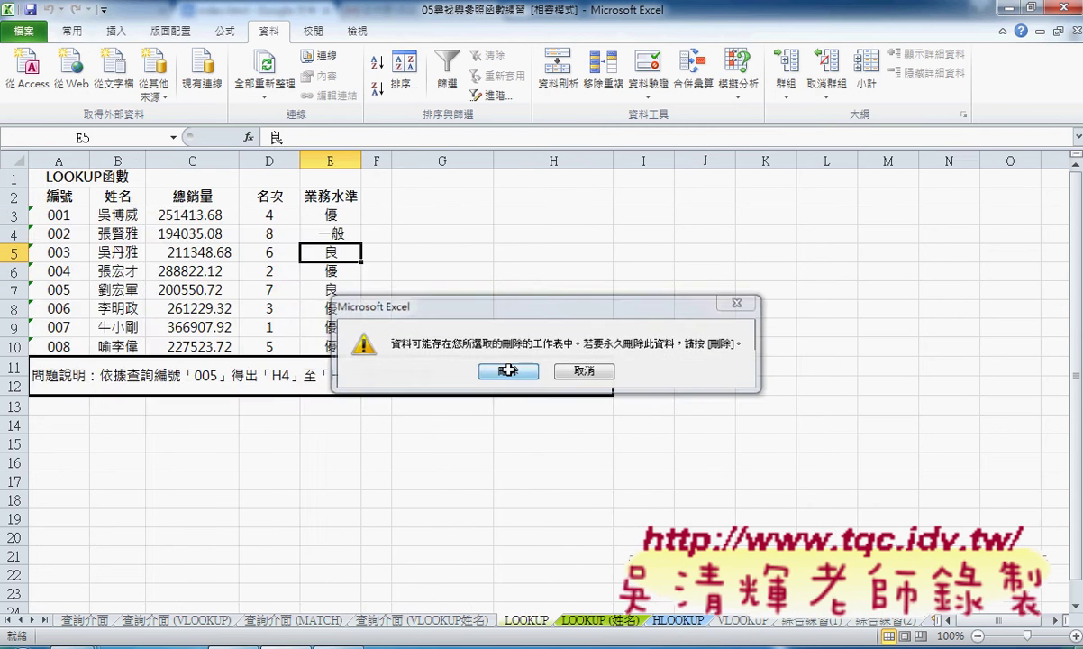
Copy the 查詢介面 (MATCH) sheet as 查詢介面 (VBA) and clear its results C3:C6.
{"action": "left_click", "coordinate": [293, 620]}
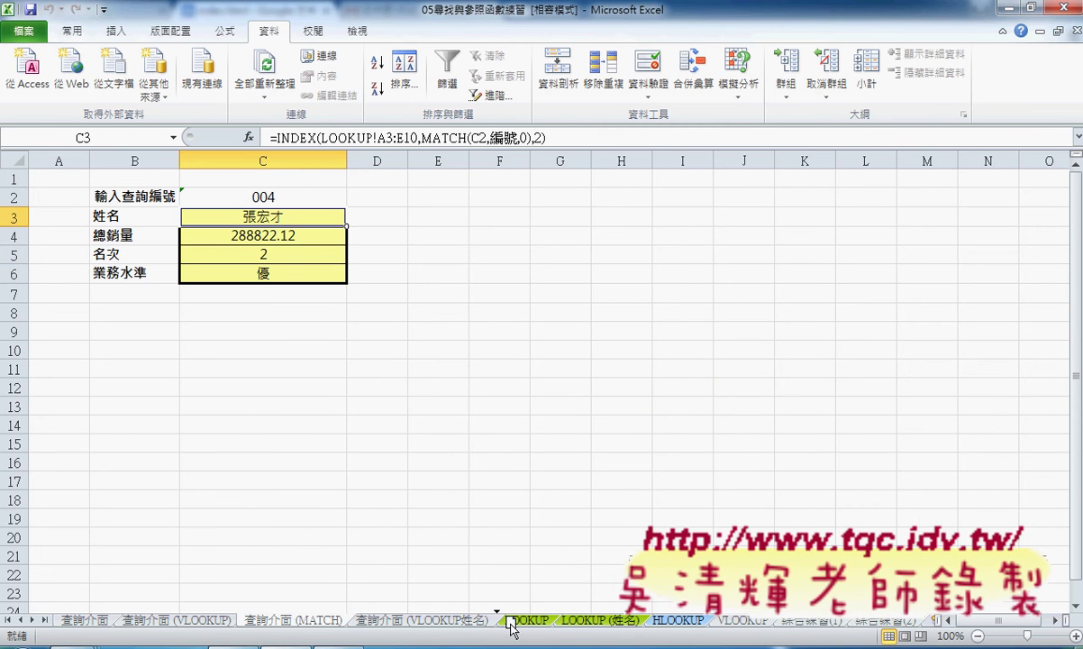
{"action": "left_click_drag", "start_coordinate": [511, 628], "coordinate": [614, 614]}
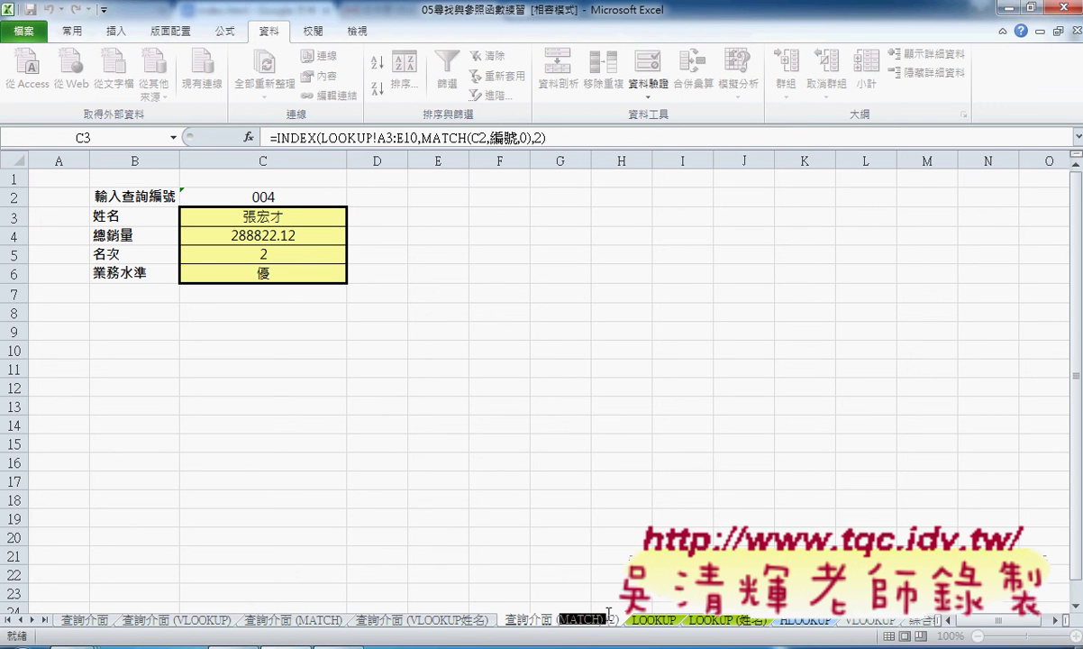
{"action": "type", "text": "VB"}
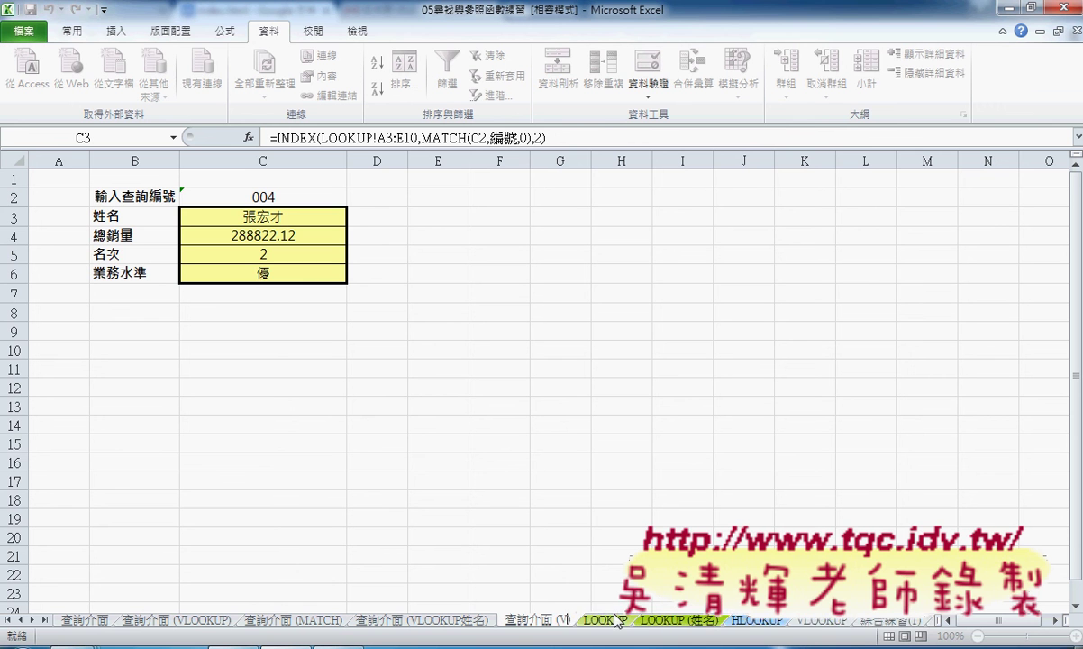
{"action": "type", "text": "A"}
{"action": "key", "text": "Return"}
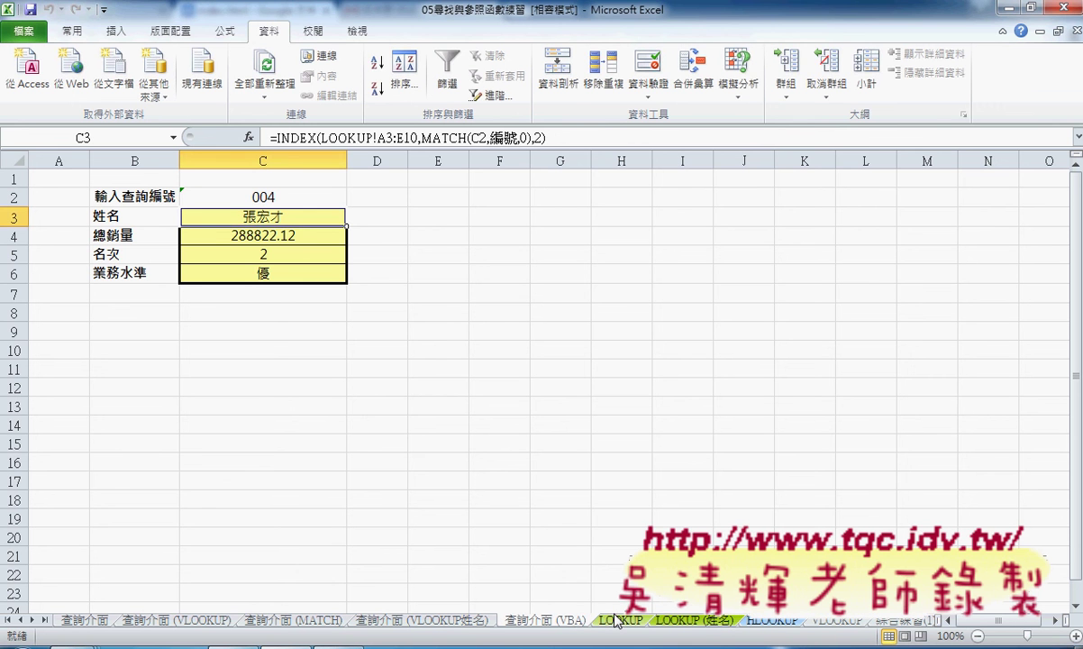
{"action": "left_click_drag", "start_coordinate": [313, 218], "coordinate": [314, 273]}
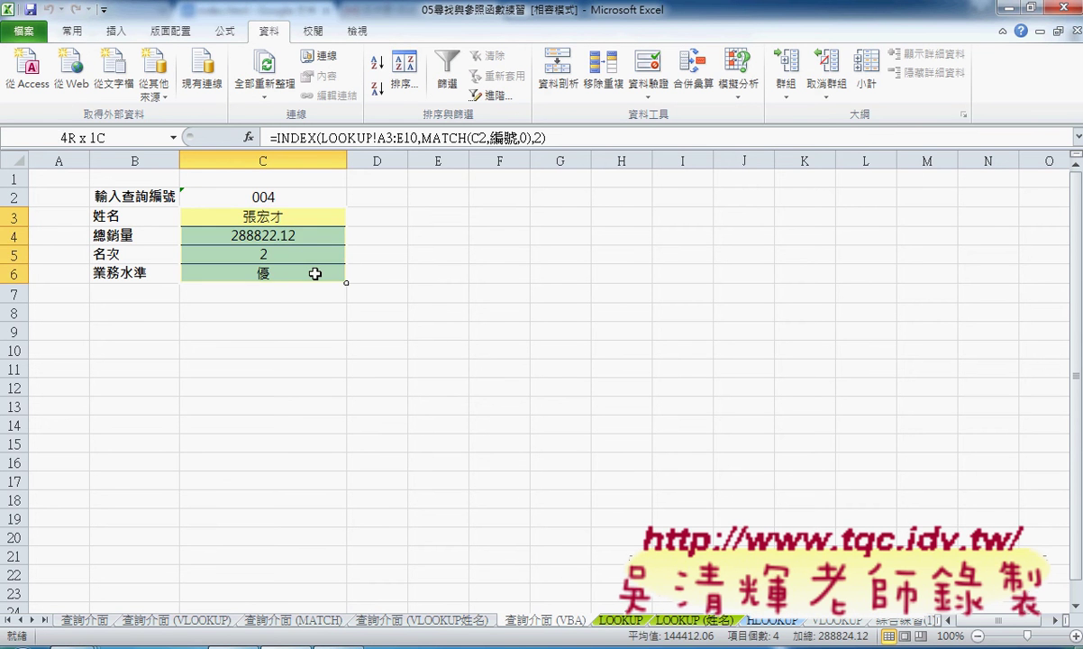
{"action": "key", "text": "Delete"}
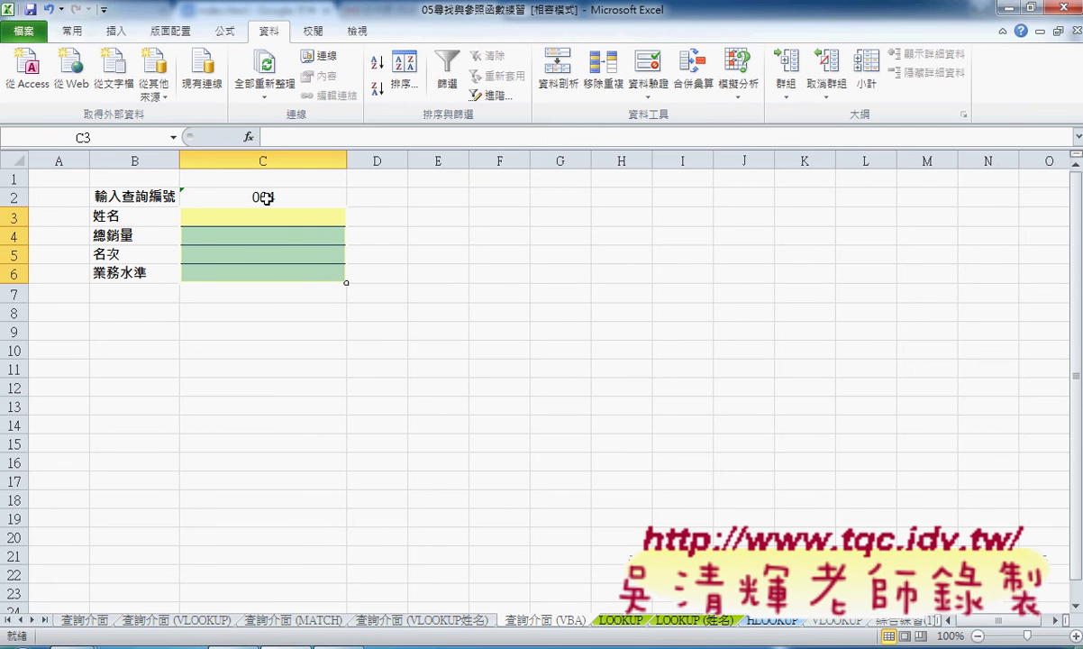
Pick ID 002 in C2, then open Excel Options via the Quick Access Toolbar's 其他命令.
{"action": "left_click", "coordinate": [265, 197]}
{"action": "left_click", "coordinate": [354, 200]}
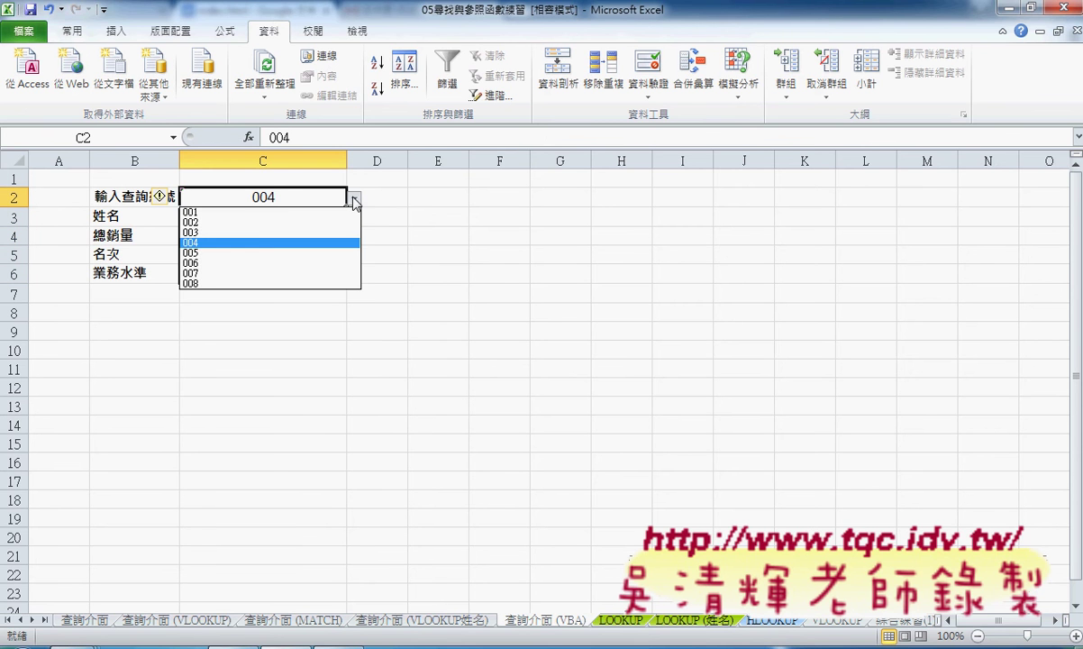
{"action": "left_click", "coordinate": [261, 218]}
{"action": "left_click", "coordinate": [276, 222]}
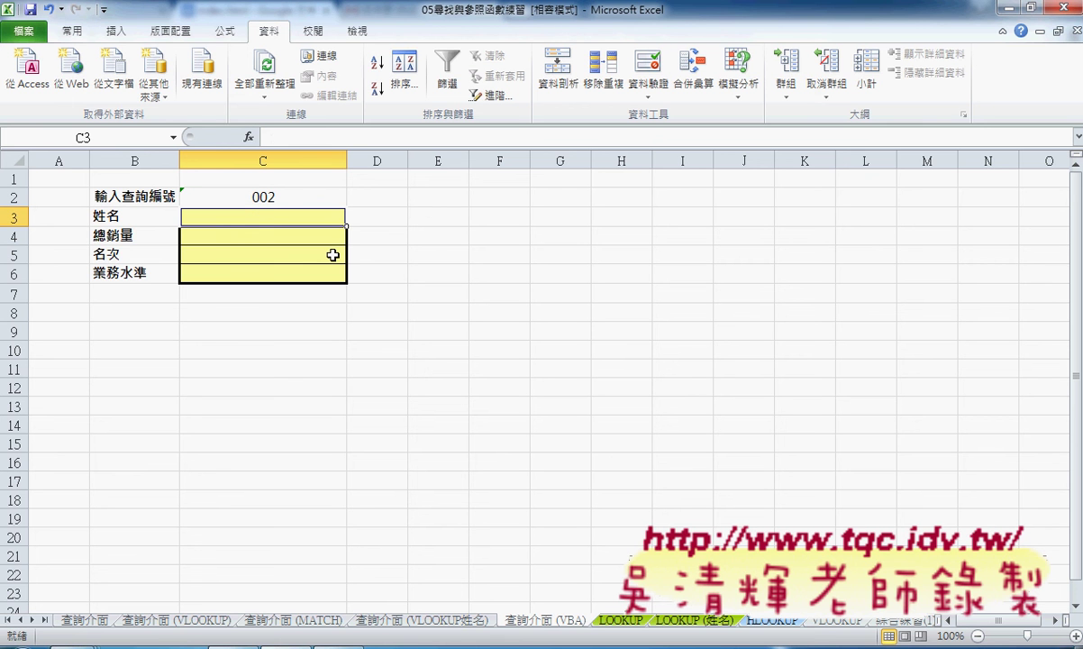
{"action": "left_click", "coordinate": [103, 9]}
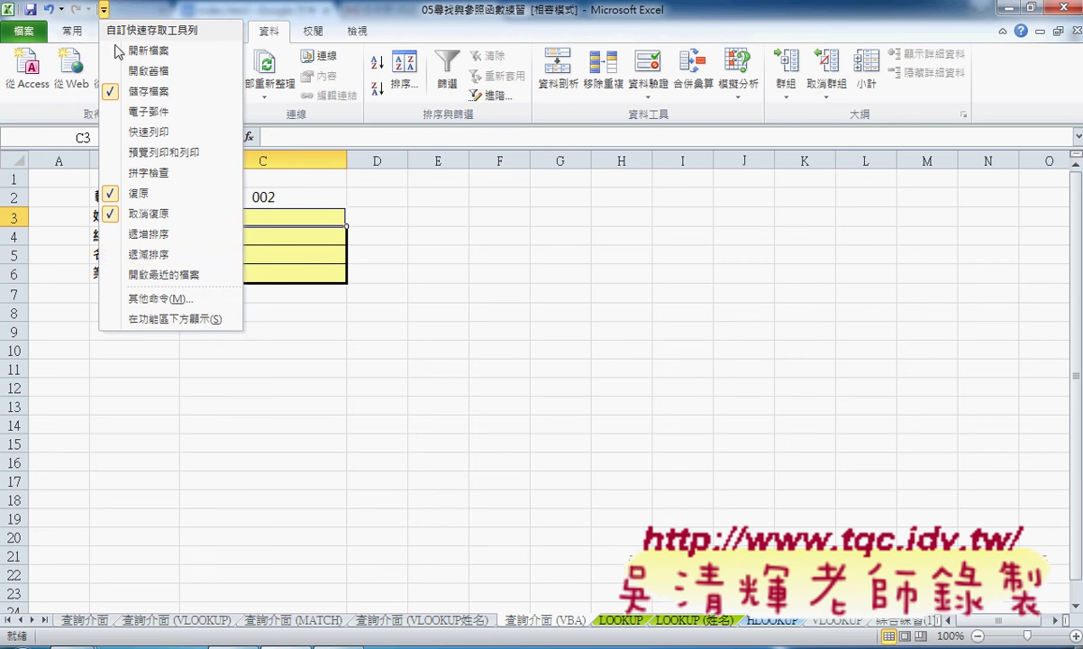
{"action": "left_click", "coordinate": [161, 298]}
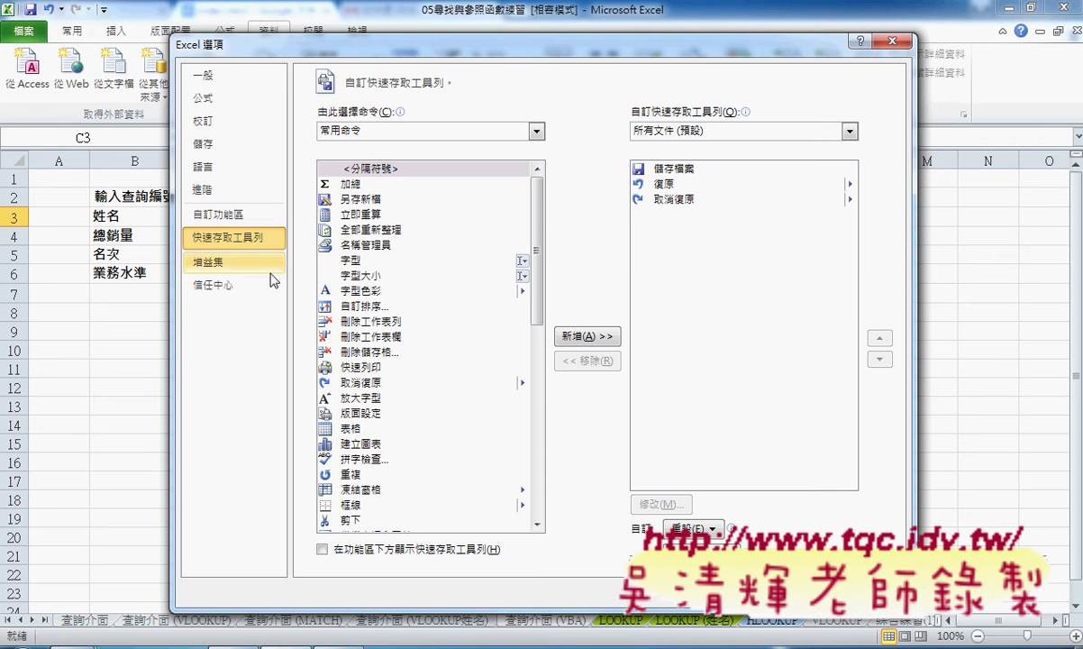
Enable 開發人員 under 自訂功能區 and launch Visual Basic from the Developer tab.
{"action": "left_click", "coordinate": [260, 218]}
{"action": "left_click", "coordinate": [621, 372]}
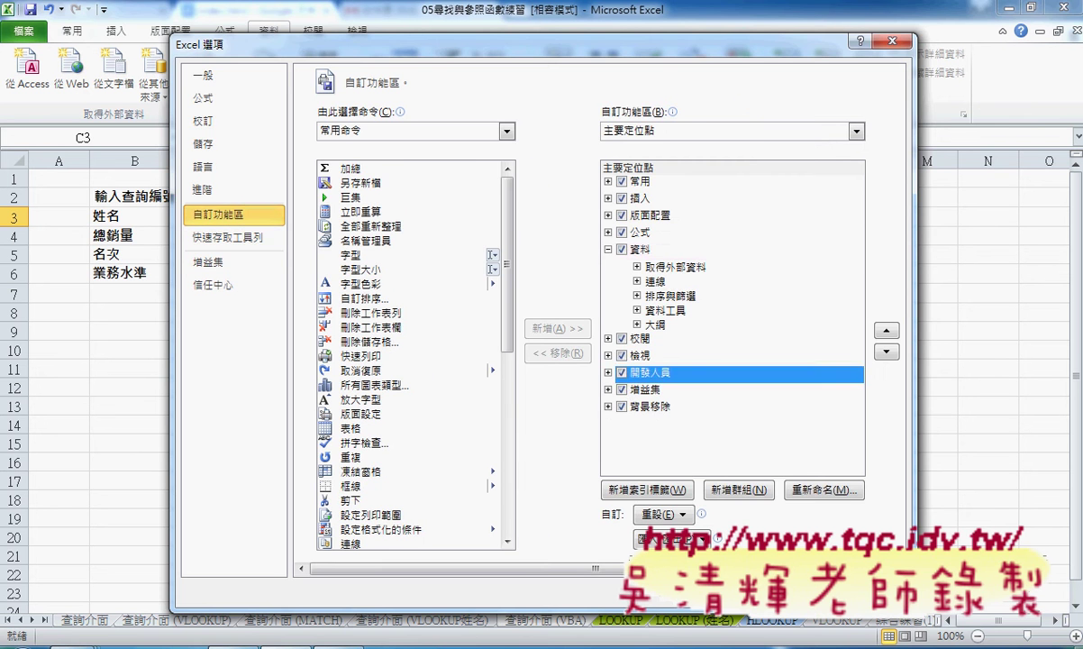
{"action": "key", "text": "Return"}
{"action": "left_click", "coordinate": [401, 31]}
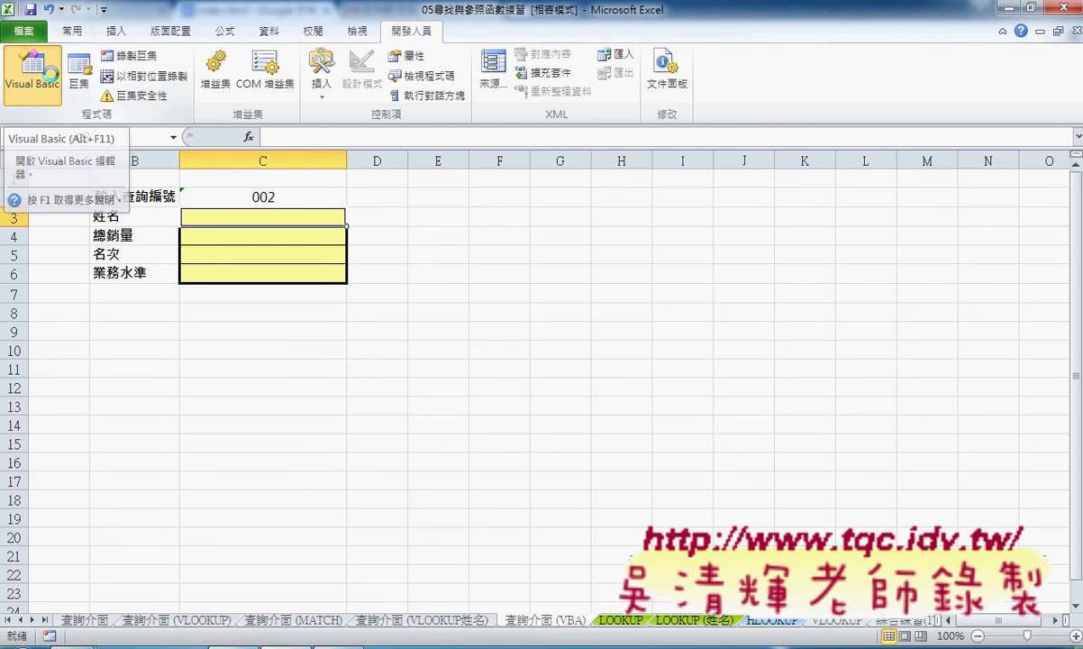
{"action": "left_click", "coordinate": [52, 81]}
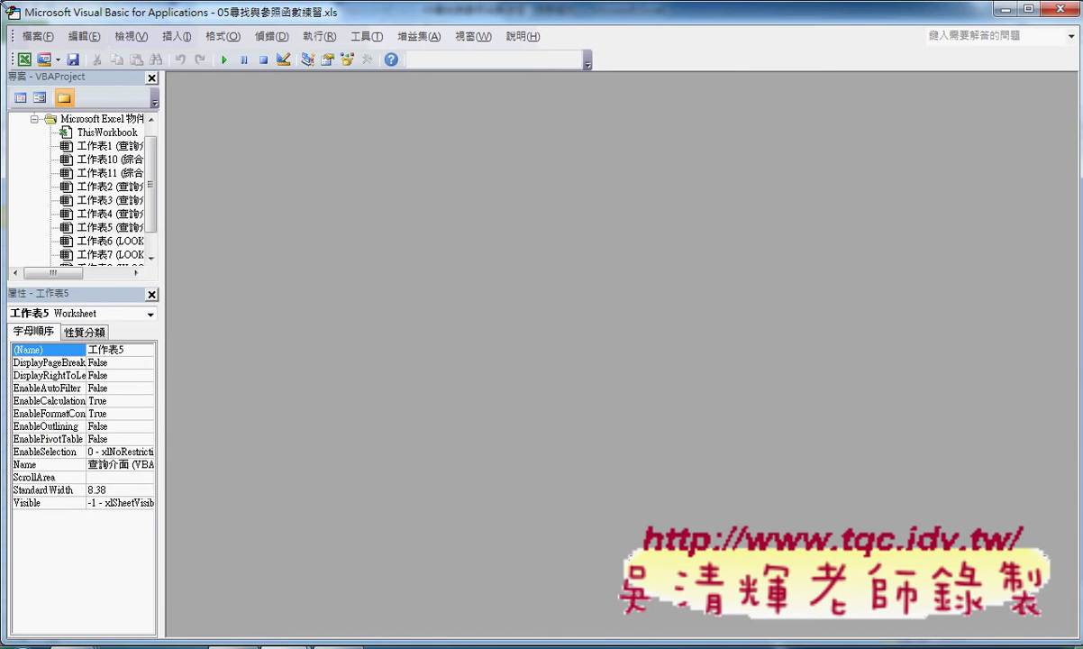
Insert a new Module1 into the VBA project, maximize its code window, then switch to Google Docs.
{"action": "mouse_move", "coordinate": [25, 11]}
{"action": "left_mouse_down"}
{"action": "mouse_move", "coordinate": [343, 124]}
{"action": "mouse_move", "coordinate": [409, 59]}
{"action": "left_mouse_up"}
{"action": "scroll", "coordinate": [479, 263], "scroll_direction": "down", "scroll_amount": 2}
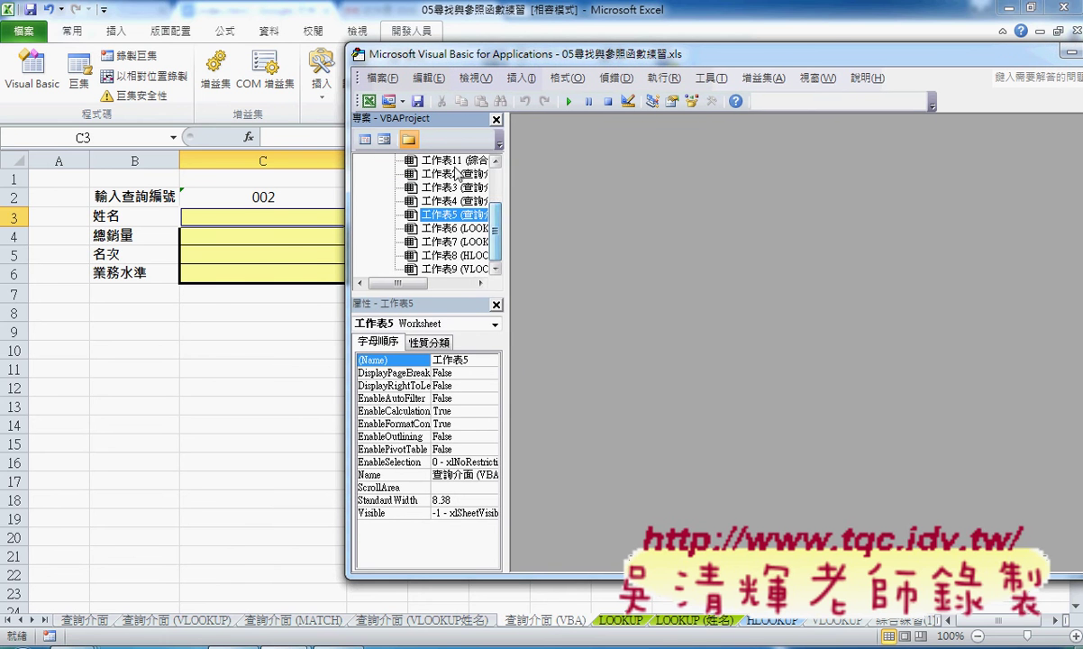
{"action": "scroll", "coordinate": [431, 257], "scroll_direction": "up", "scroll_amount": 2}
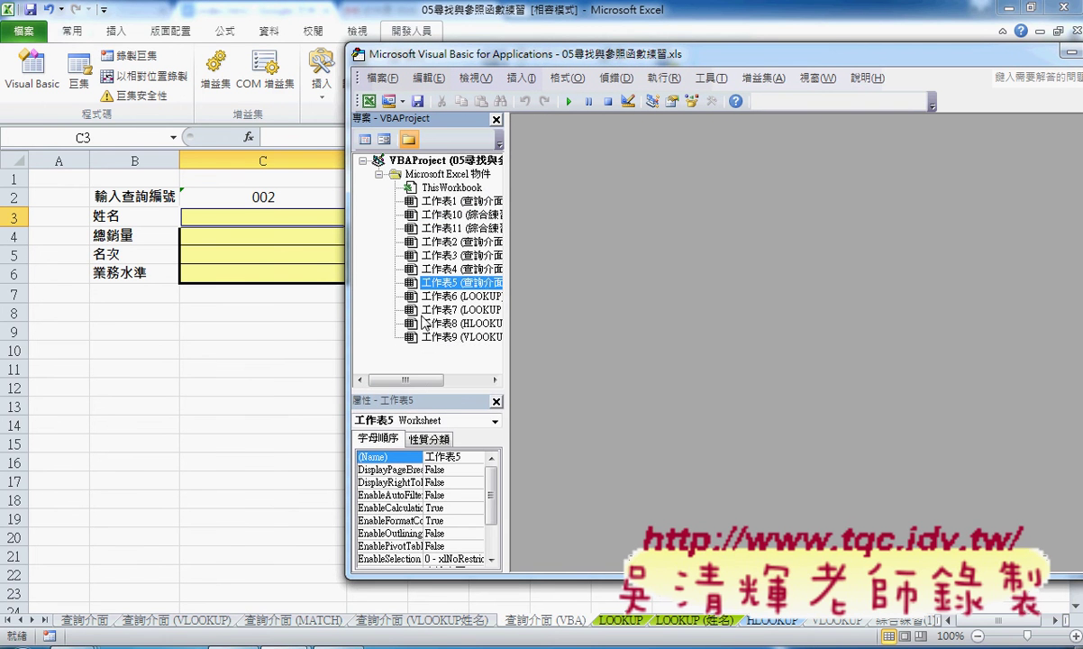
{"action": "right_click", "coordinate": [450, 228]}
{"action": "mouse_move", "coordinate": [523, 297]}
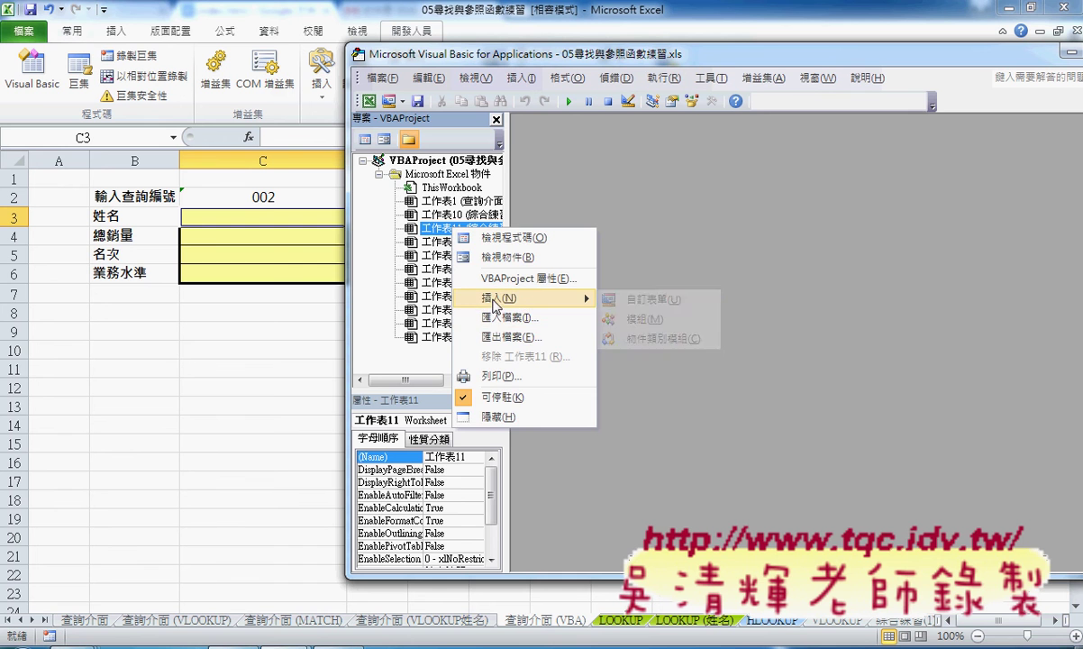
{"action": "left_click", "coordinate": [610, 301]}
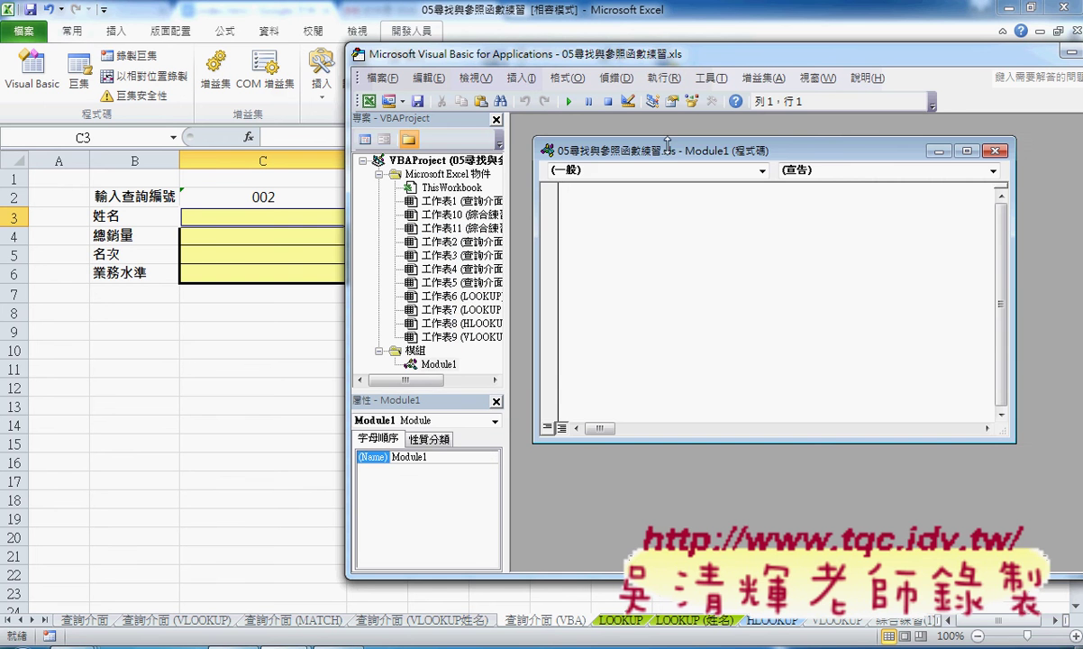
{"action": "double_click", "coordinate": [626, 150]}
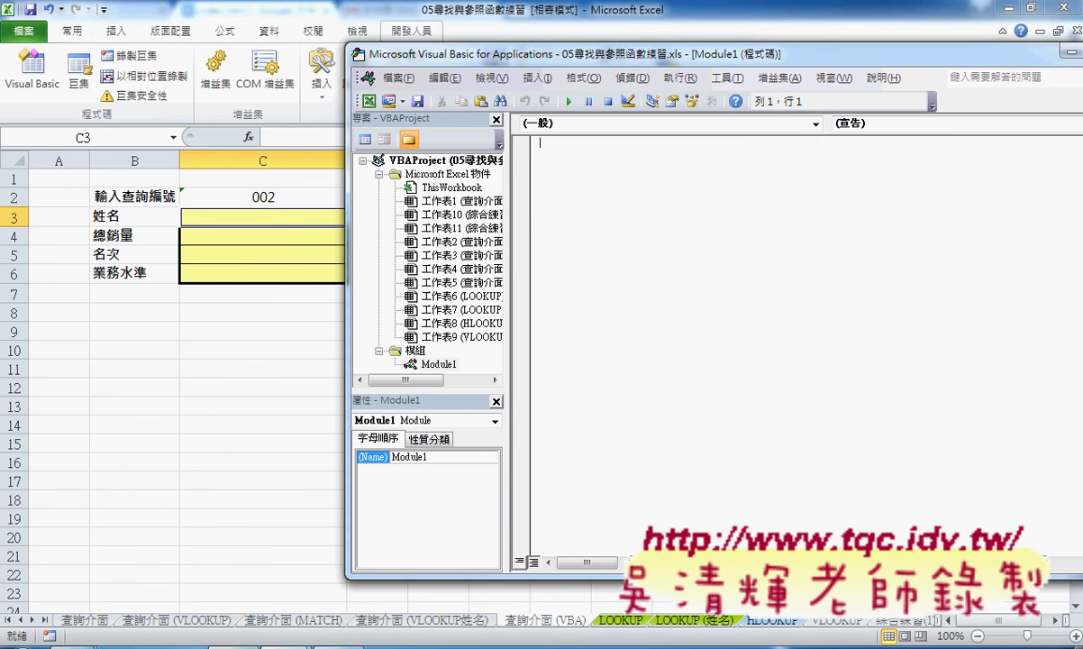
{"action": "left_click", "coordinate": [232, 588]}
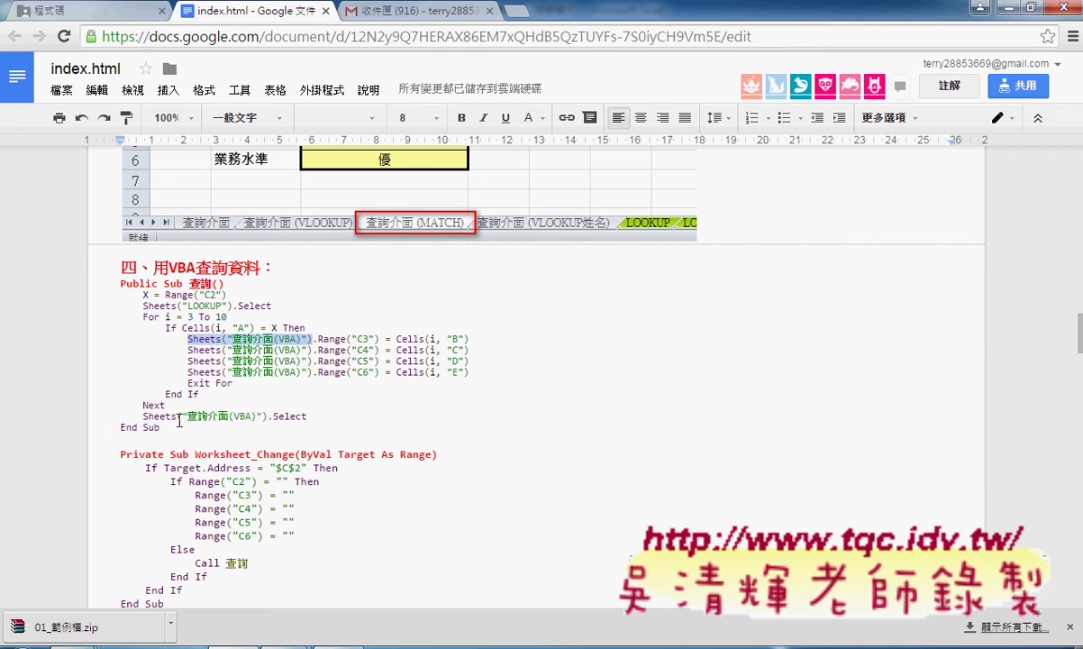
Select the Public Sub 查詢() … End Sub block and bring back Excel's VBA editor.
{"action": "mouse_move", "coordinate": [164, 427]}
{"action": "left_mouse_down"}
{"action": "mouse_move", "coordinate": [204, 427]}
{"action": "mouse_move", "coordinate": [99, 282]}
{"action": "left_mouse_up"}
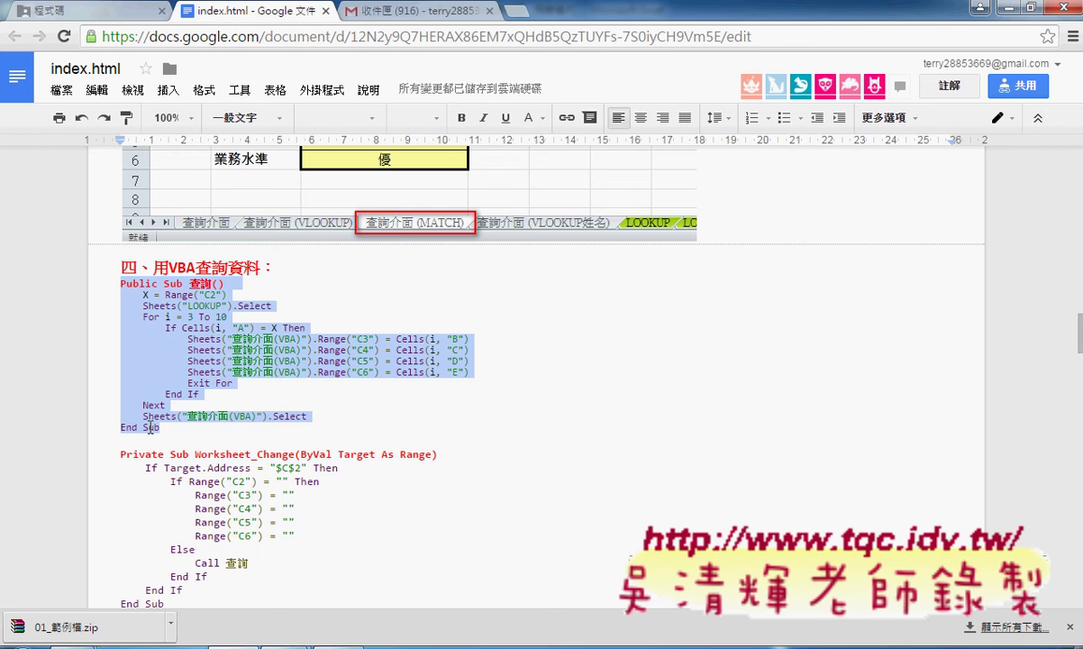
{"action": "left_click", "coordinate": [979, 7]}
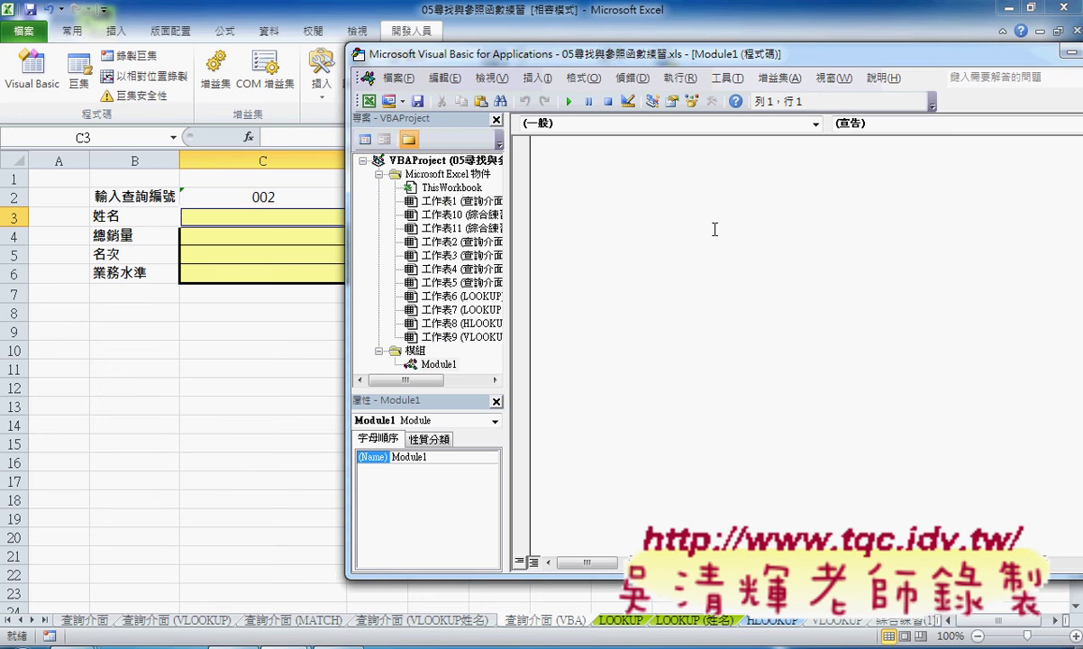
Paste the 查詢 macro into Module1, cancel the 插入 > 程序 dialog, and click into the code.
{"action": "type", "text": "Public Sub 查詢()     X = Range(\"C2\")     Sheets(\"LOOKUP\").Select     For i = 3 To 10         If Cells(i, \"A\") = X Then             Sheets(\"查詢介面(VBA)\").Range(\"C3\") = Cells(i, \"B\")             Sheets(\"查詢介面(VBA)\").Range(\"C4\") = Cells(i, \"C\")             Sheets(\"查詢介面(VBA)\").Range(\"C5\") = Cells(i, \"D\")             Sheets(\"查詢介面(VBA)\").Range(\"C6\") = Cells(i, \"E\")             Exit For         End If     Next     Sheets(\"查詢介面(VBA)\").Select End Sub"}
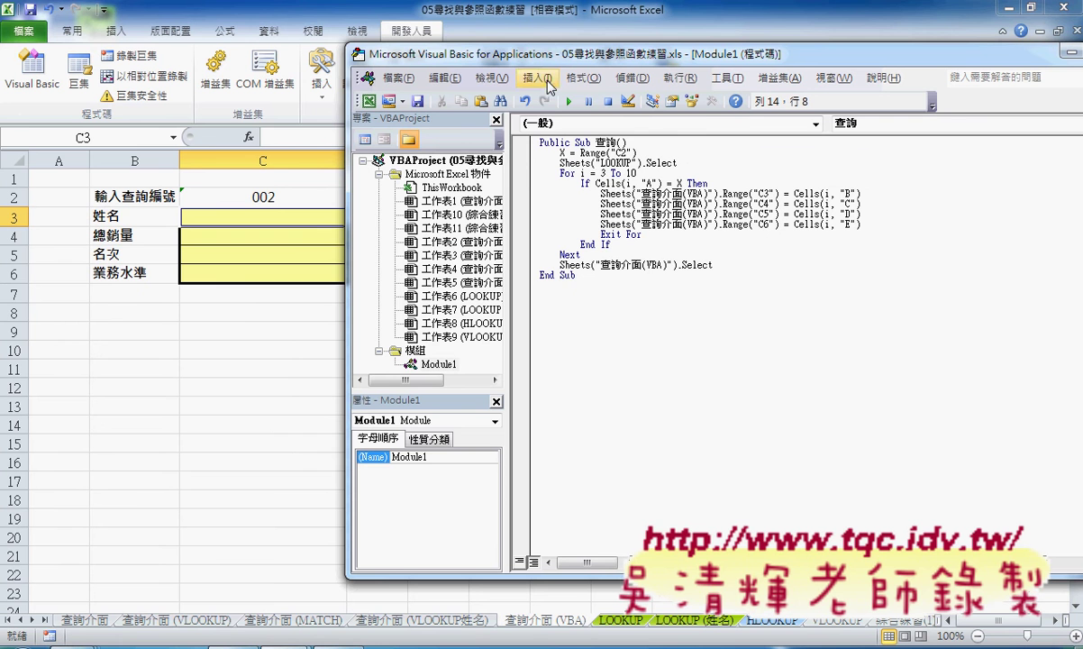
{"action": "left_click", "coordinate": [538, 77]}
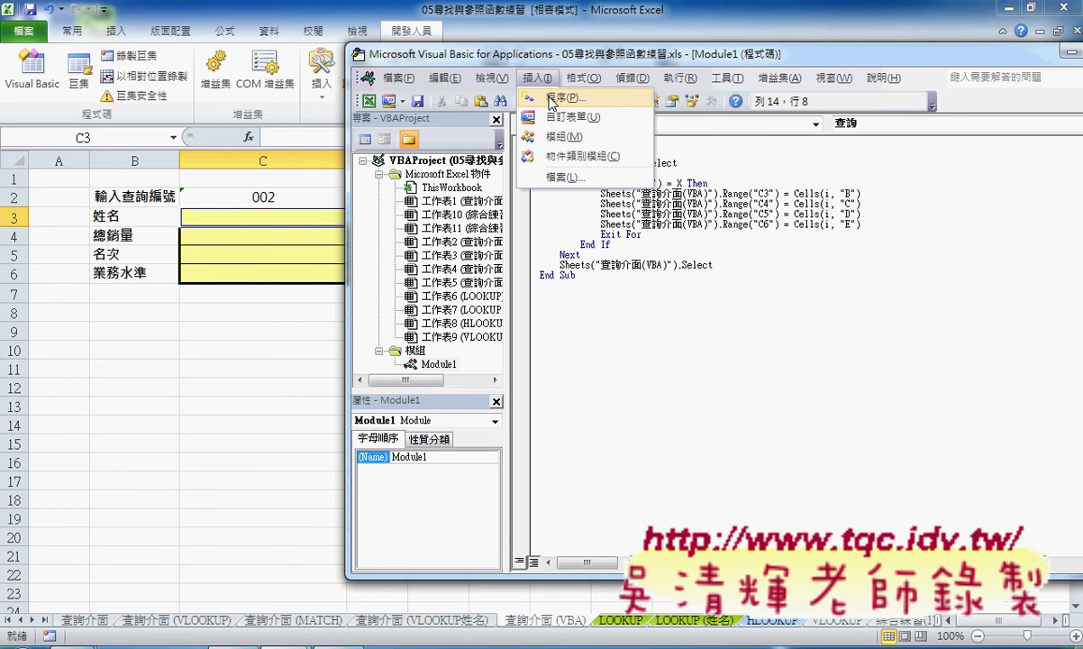
{"action": "left_click", "coordinate": [553, 97]}
{"action": "mouse_move", "coordinate": [540, 144]}
{"action": "left_mouse_down"}
{"action": "mouse_move", "coordinate": [701, 181]}
{"action": "mouse_move", "coordinate": [701, 165]}
{"action": "left_mouse_up"}
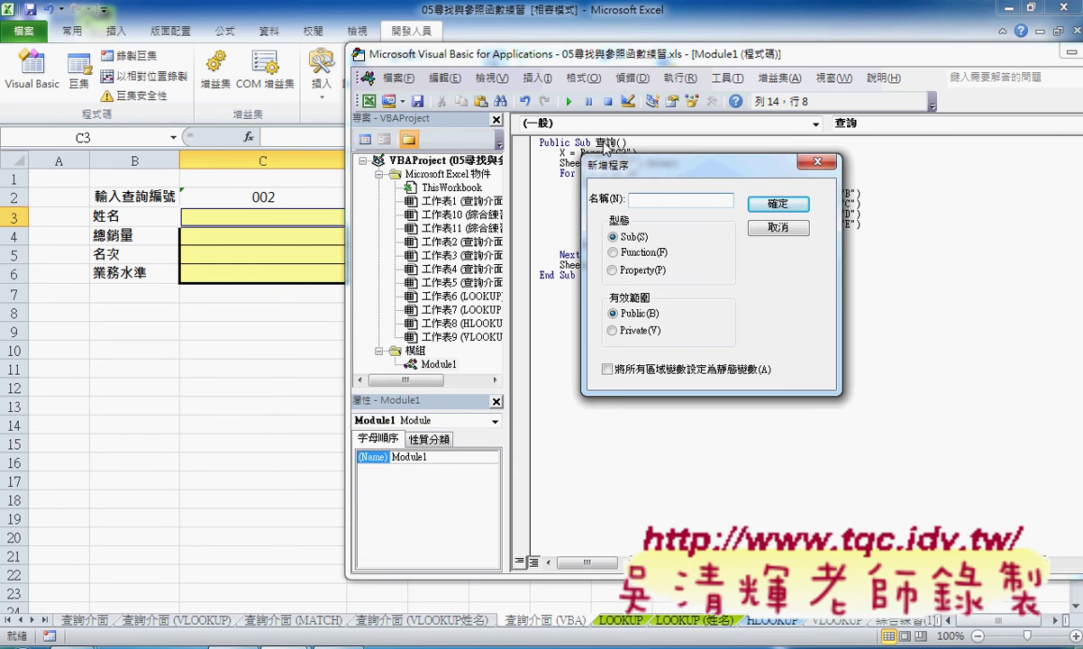
{"action": "left_click", "coordinate": [765, 227]}
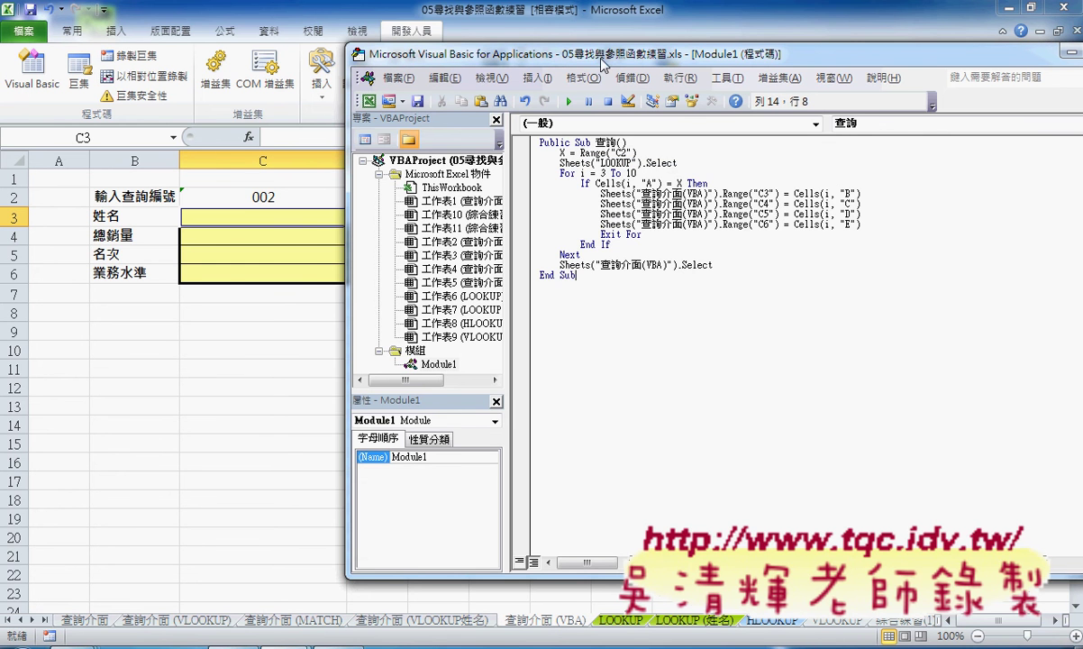
{"action": "left_click_drag", "start_coordinate": [602, 63], "coordinate": [658, 67]}
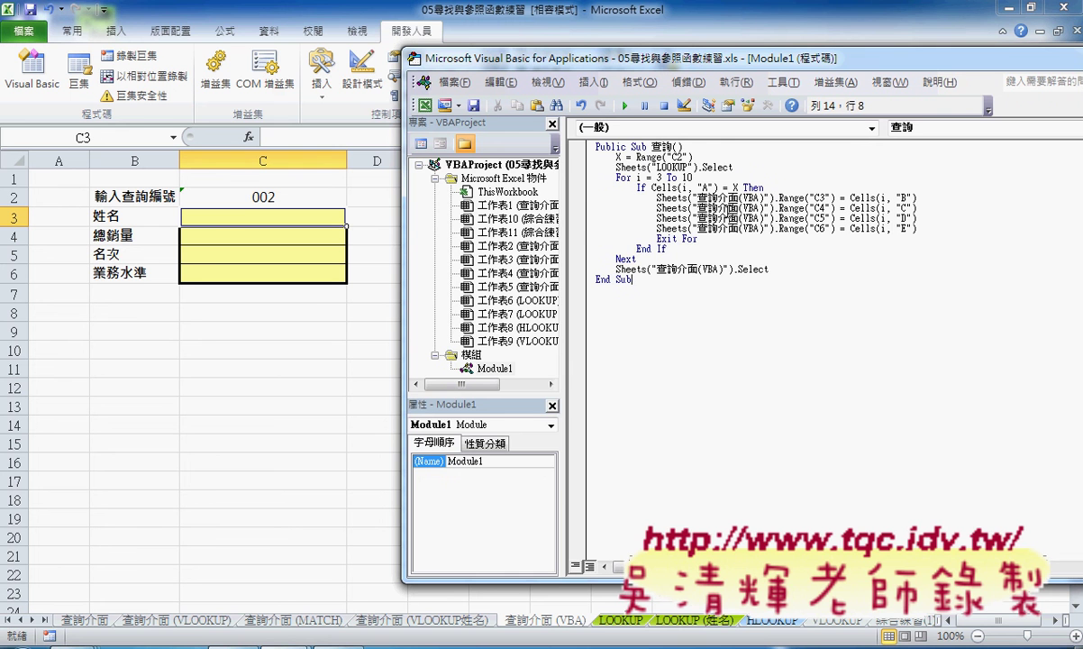
{"action": "left_click", "coordinate": [718, 258]}
Step through the 查詢 macro with F8 past the LOOKUP sheet switch until run-time error 9.
{"action": "key", "text": "F8"}
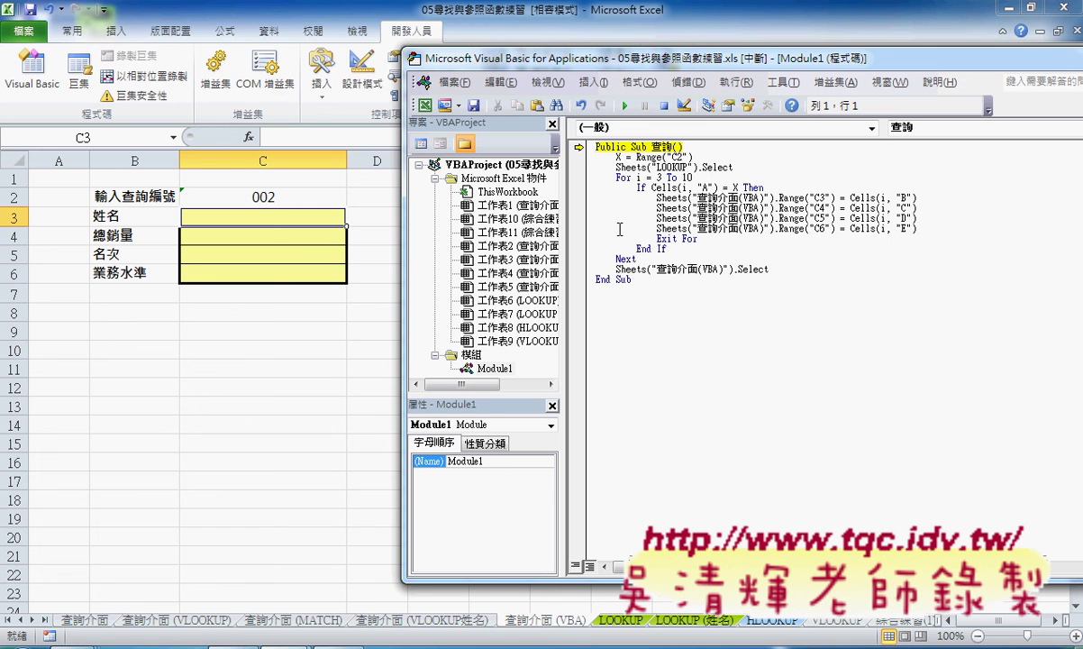
{"action": "key", "text": "F8"}
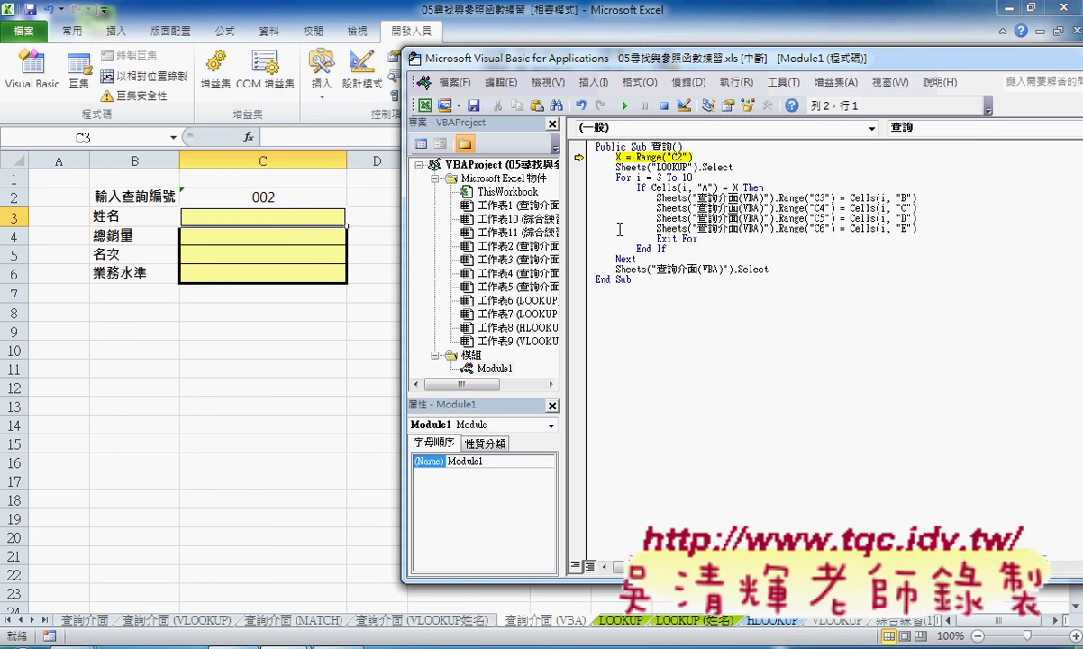
{"action": "key", "text": "F8"}
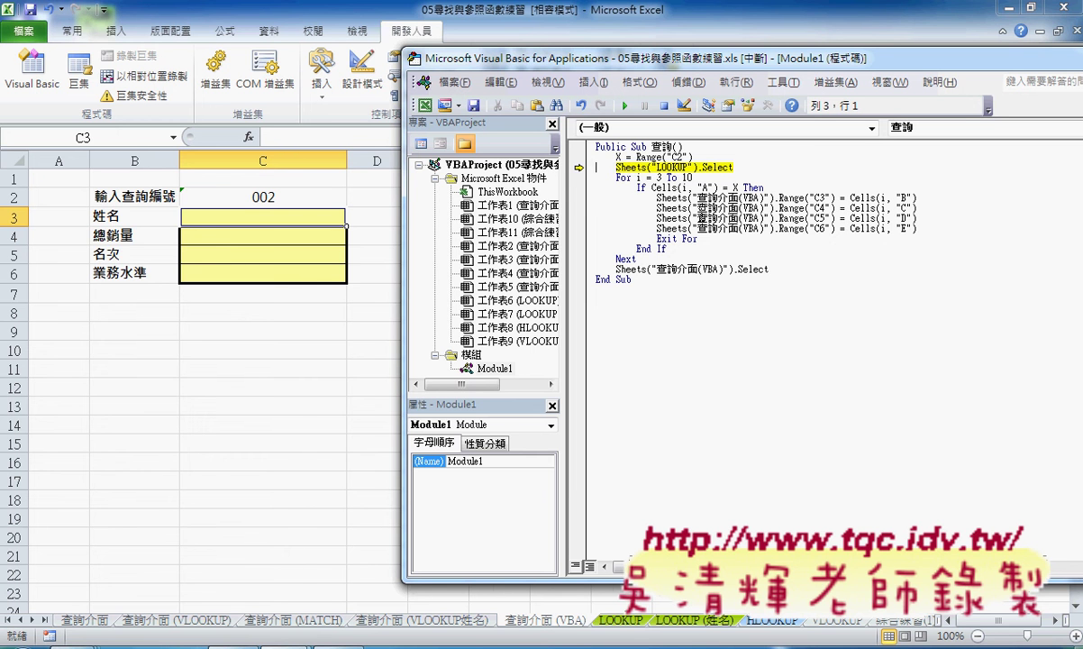
{"action": "key", "text": "F8"}
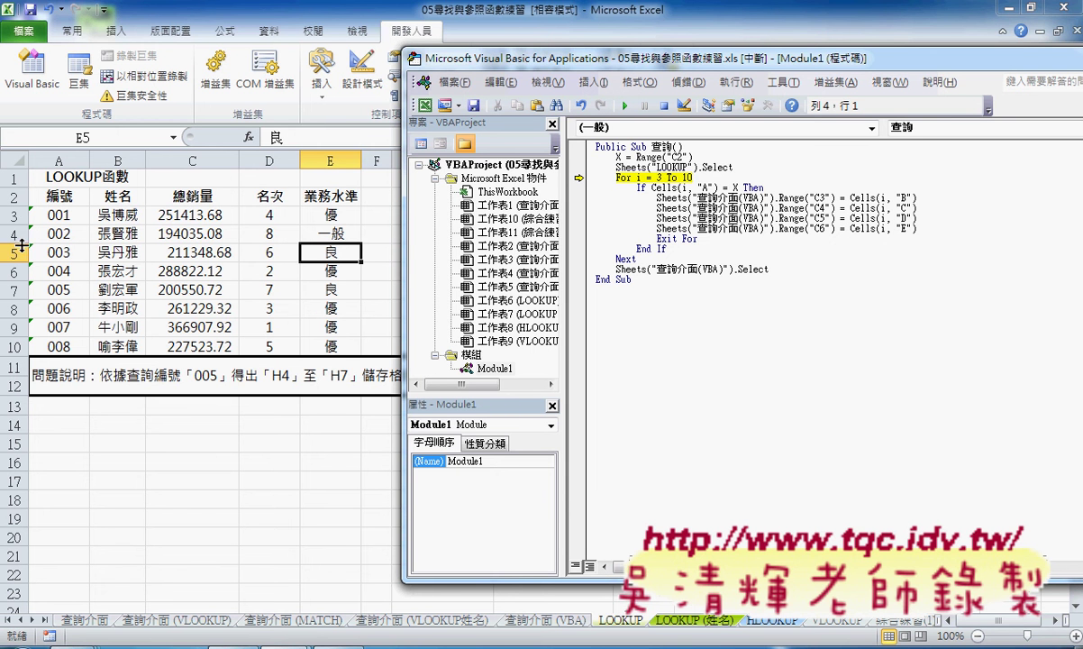
{"action": "key", "text": "F8"}
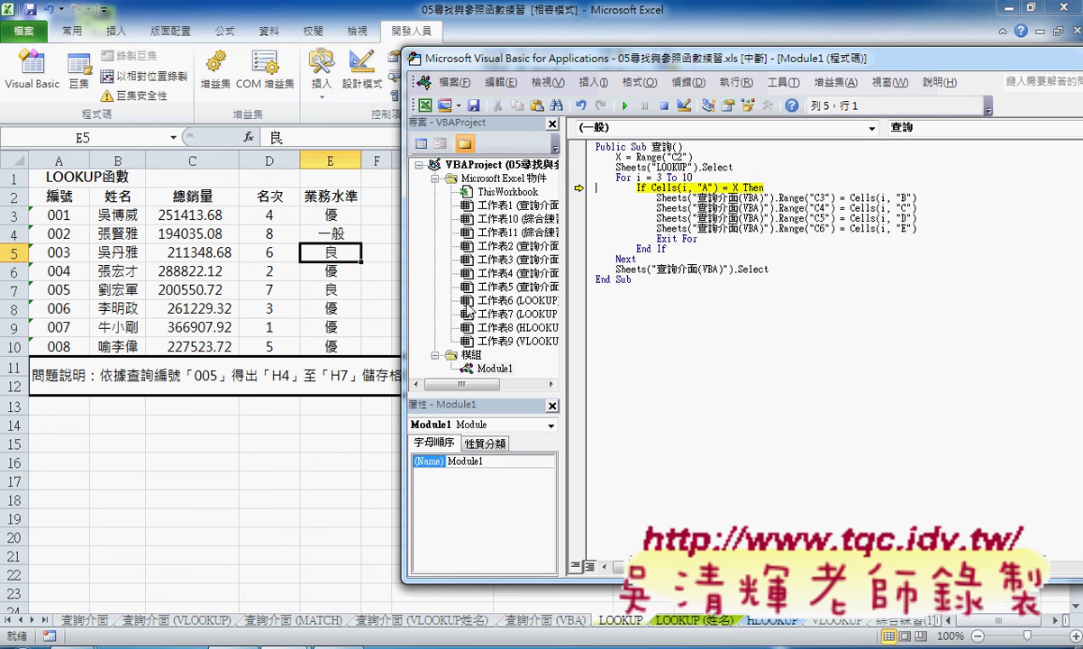
{"action": "key", "text": "F8"}
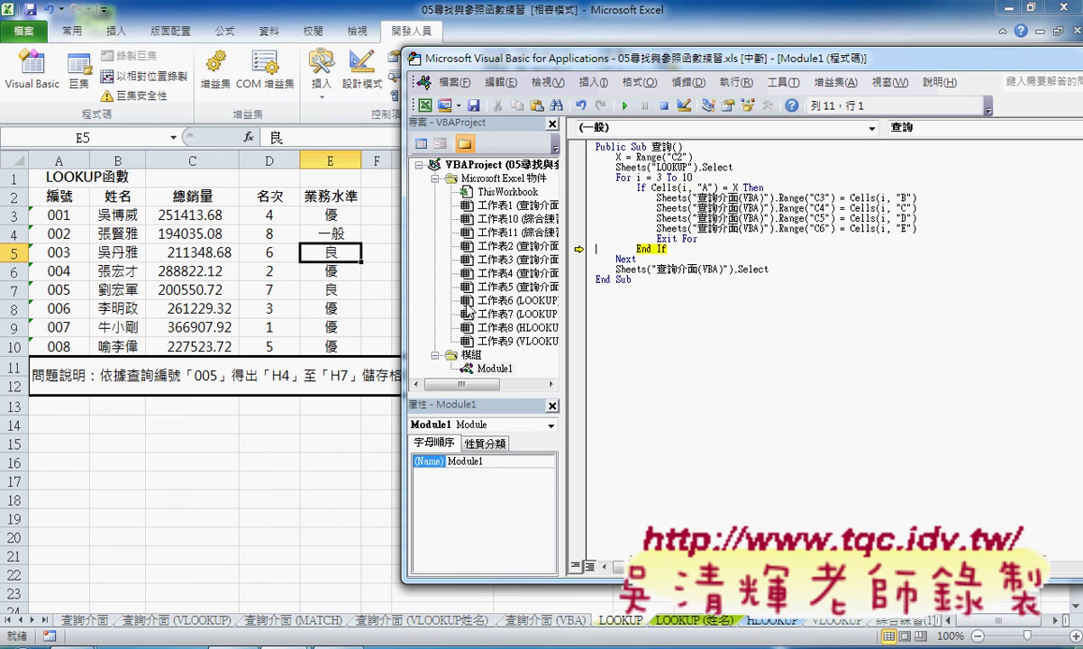
{"action": "key", "text": "F8"}
{"action": "key", "text": "F8"}
{"action": "key", "text": "F8"}
{"action": "key", "text": "F8"}
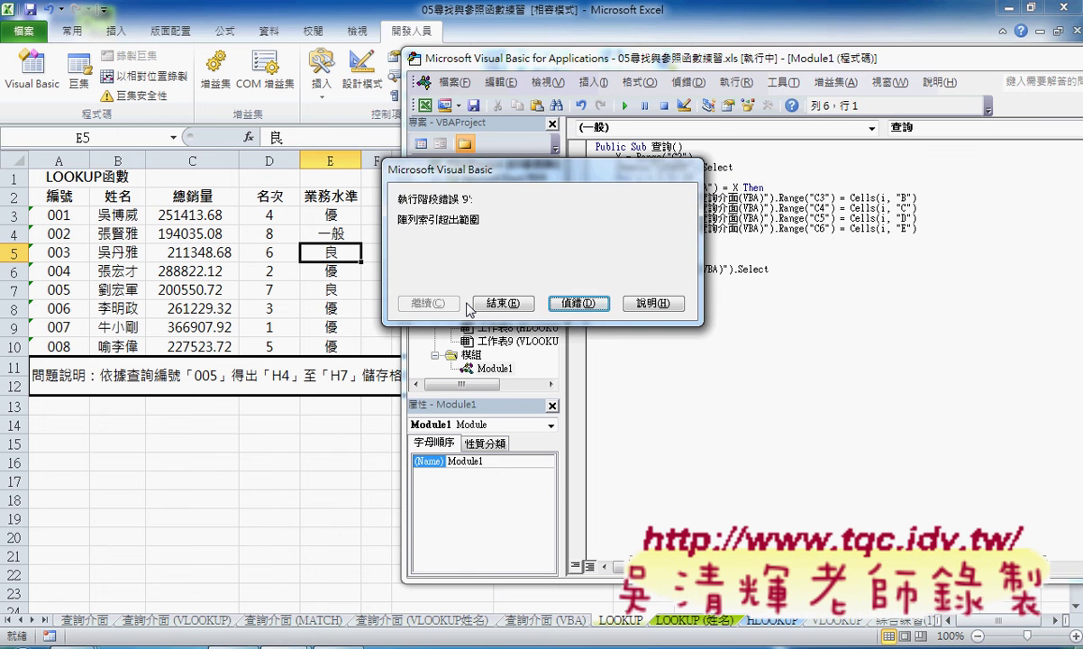
Debug to the failing line, select its 查詢介面(VBA) name, and compare with the 查詢介面 (VBA) tab.
{"action": "left_click", "coordinate": [579, 304]}
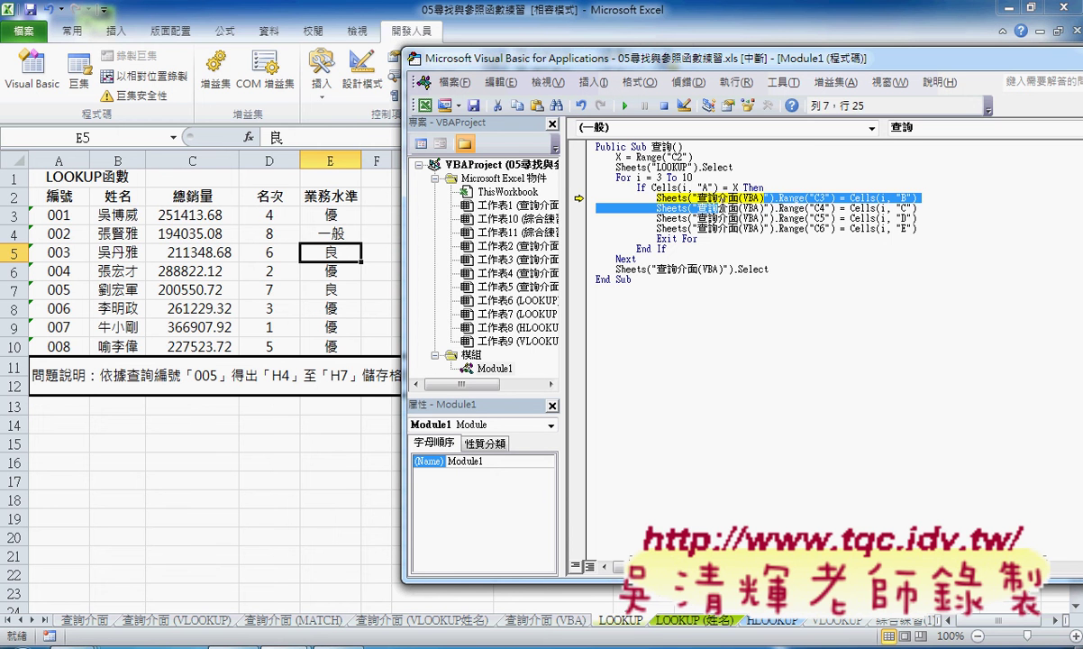
{"action": "left_click_drag", "start_coordinate": [764, 196], "coordinate": [670, 197]}
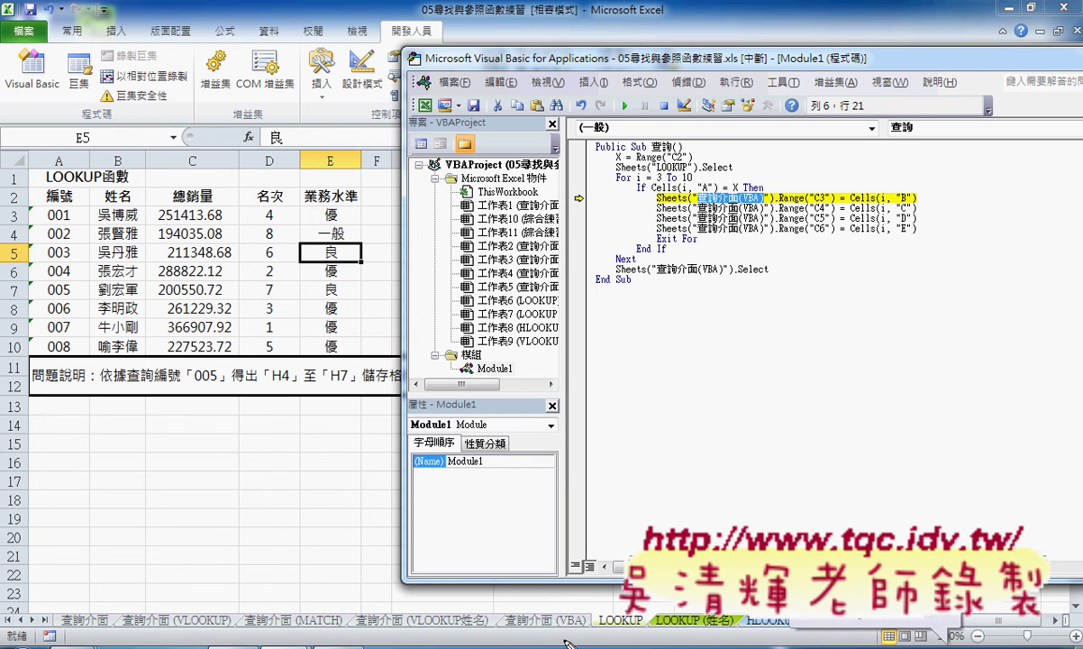
{"action": "mouse_move", "coordinate": [584, 631]}
{"action": "left_mouse_down"}
{"action": "mouse_move", "coordinate": [523, 638]}
{"action": "mouse_move", "coordinate": [540, 606]}
{"action": "left_mouse_up"}
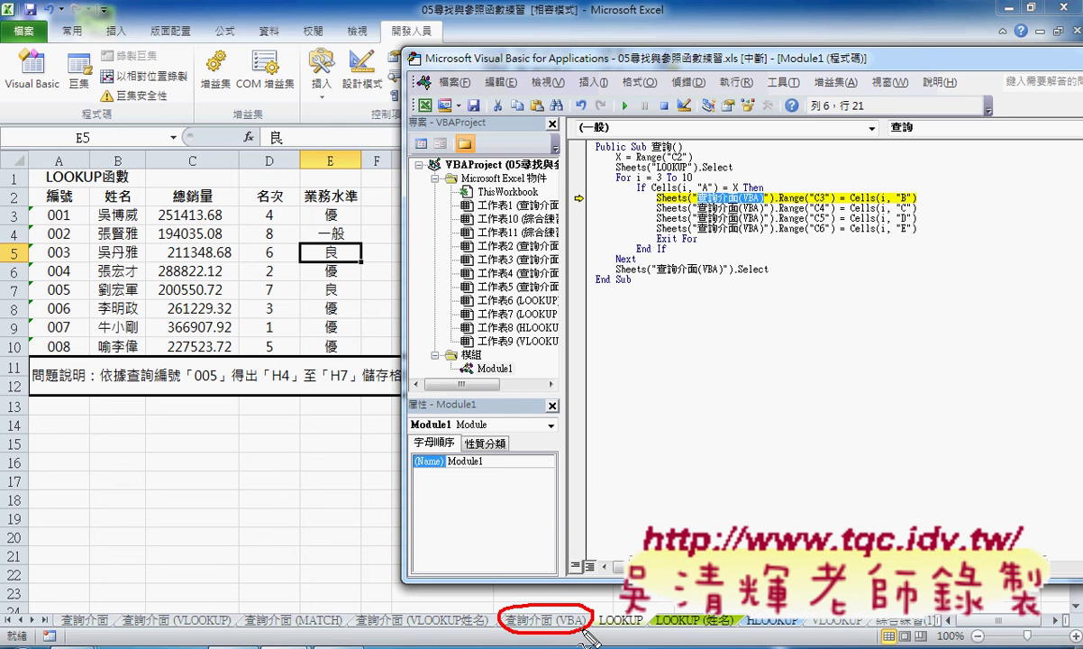
{"action": "left_click_drag", "start_coordinate": [694, 204], "coordinate": [764, 203]}
{"action": "key", "text": "Escape"}
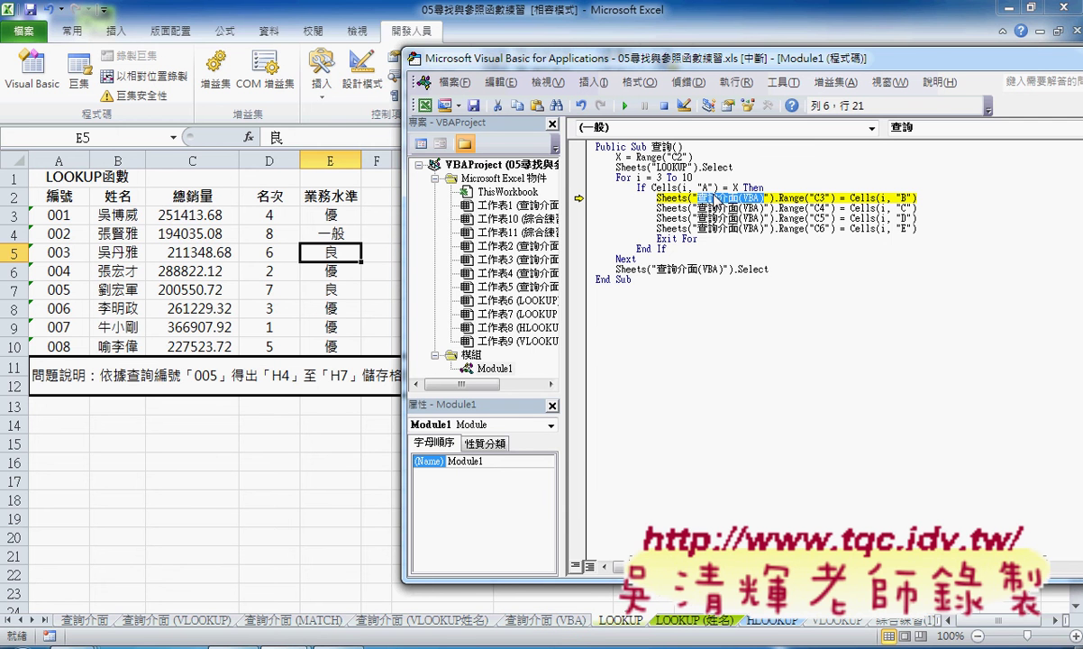
{"action": "left_click", "coordinate": [545, 620]}
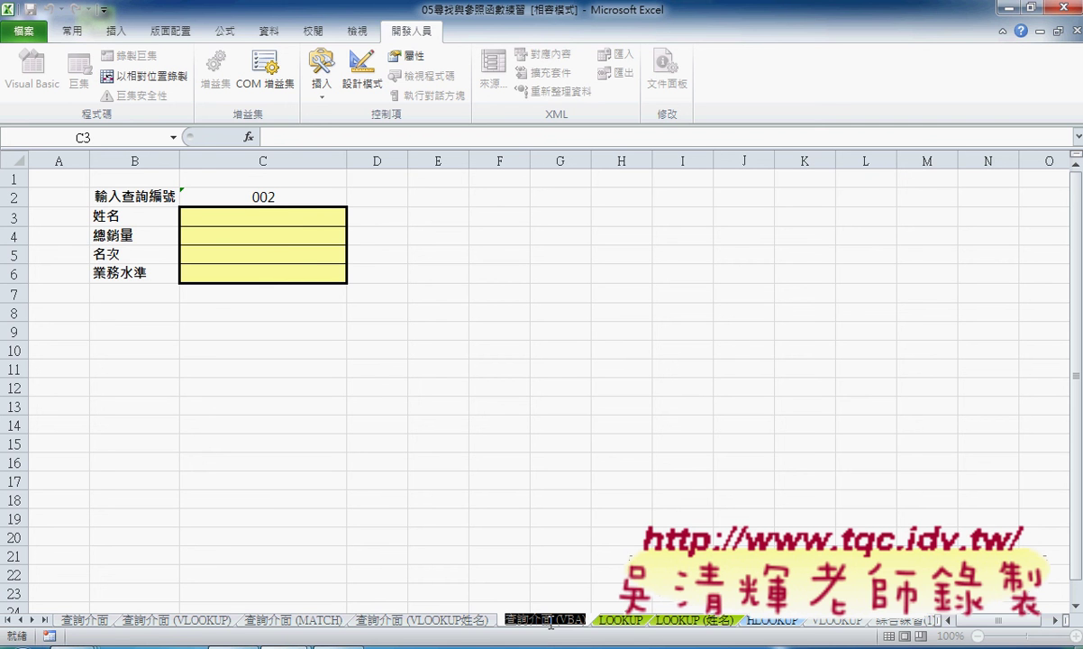
Insert a space before (VBA) in the C3 line's sheet name in the macro.
{"action": "left_click", "coordinate": [835, 620]}
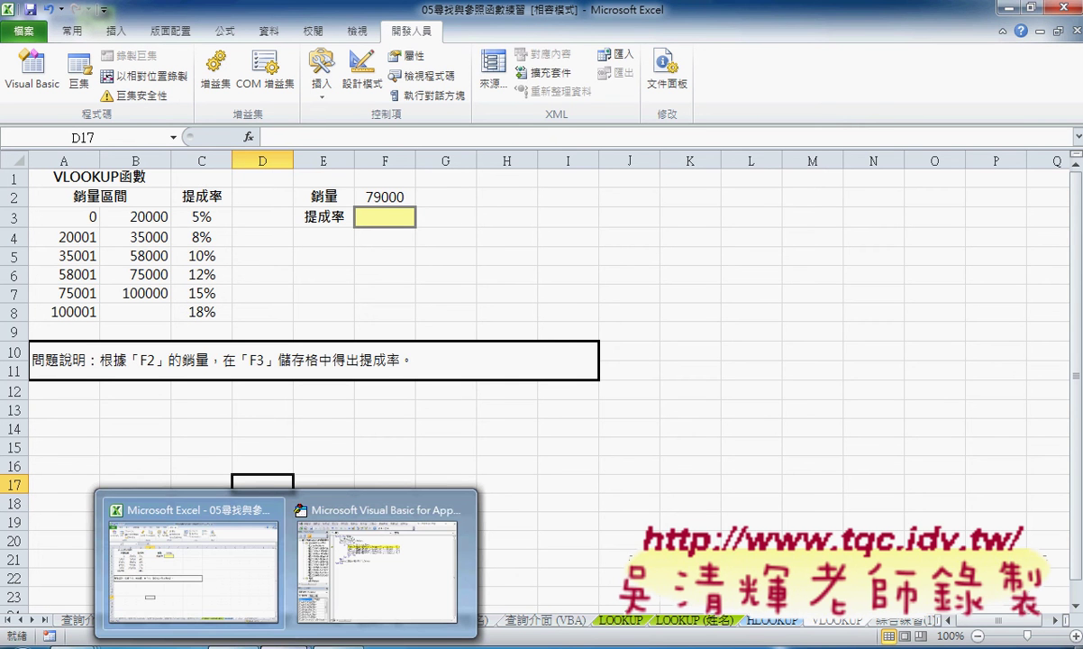
{"action": "left_click", "coordinate": [379, 558]}
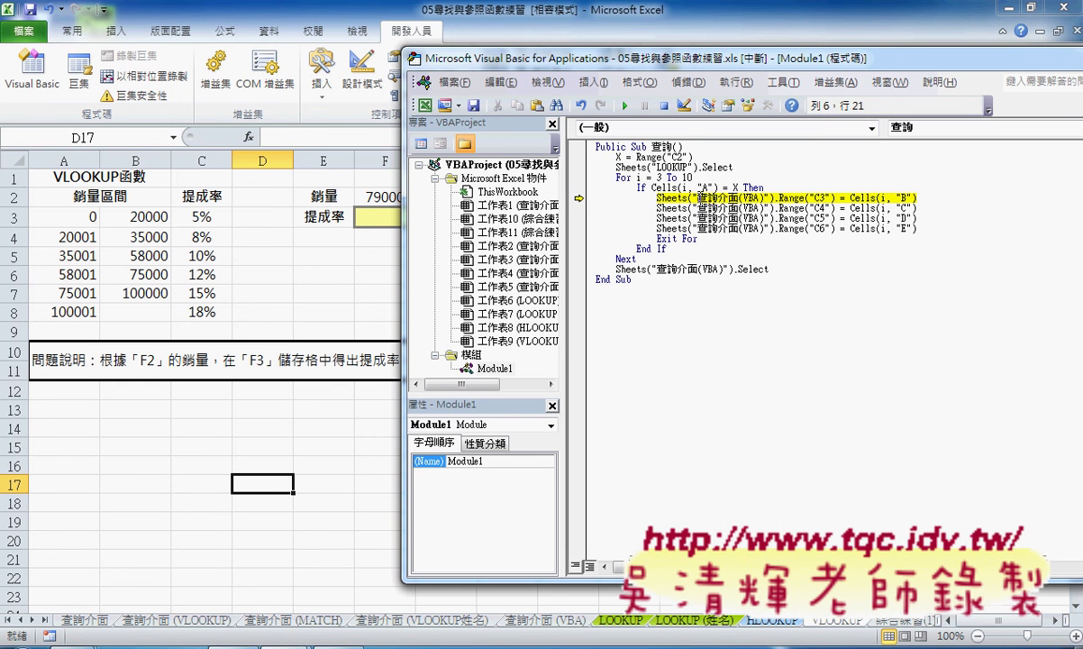
{"action": "left_click_drag", "start_coordinate": [696, 197], "coordinate": [765, 198]}
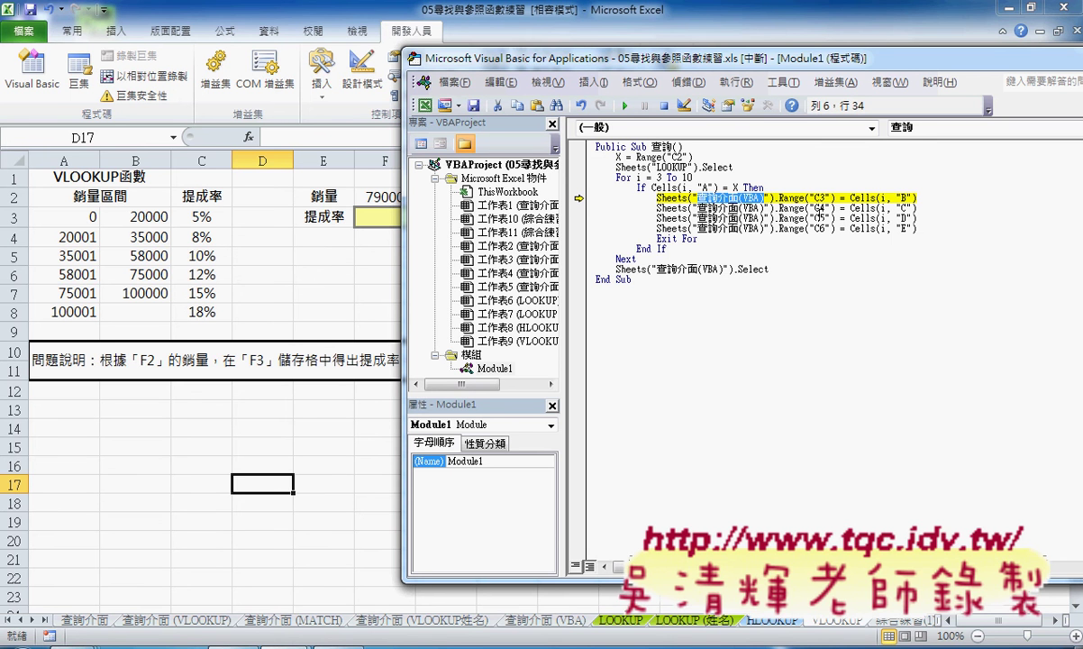
{"action": "type", "text": "查詢介面 (VBA)"}
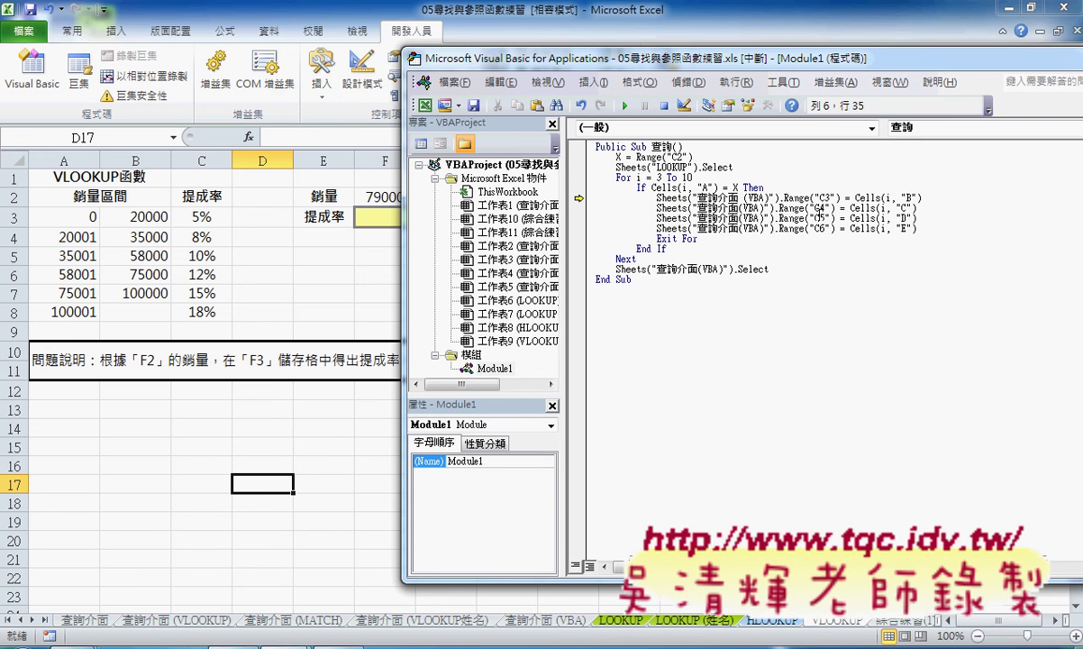
{"action": "left_click_drag", "start_coordinate": [736, 198], "coordinate": [746, 198]}
{"action": "key", "text": "F8"}
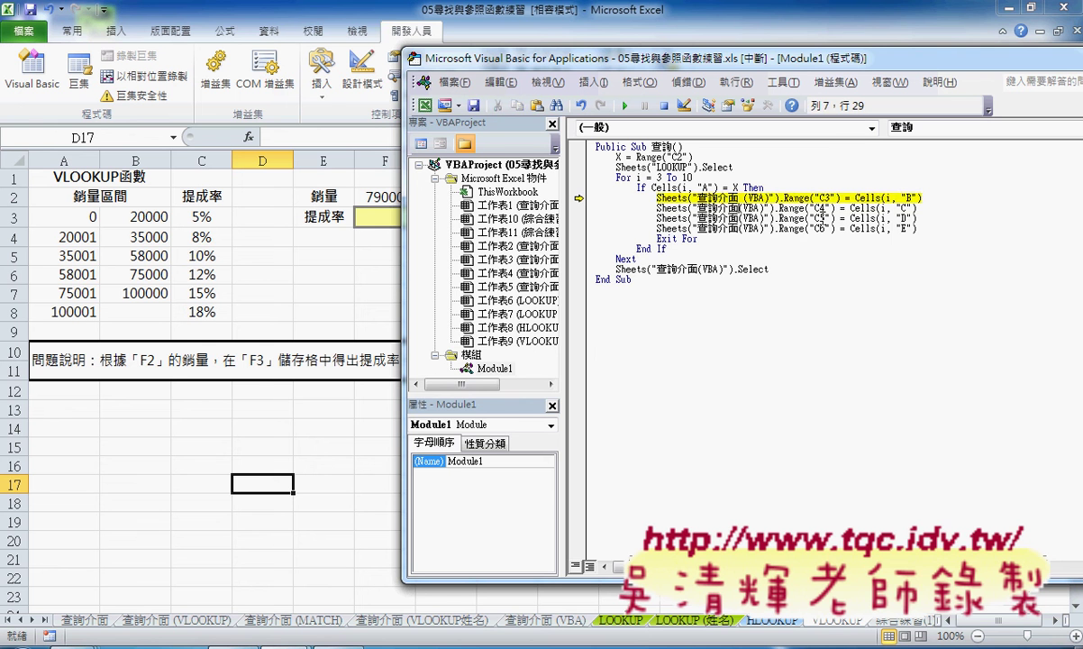
{"action": "key", "text": "Up"}
Add the same missing space before (VBA) on the C4–C6 lines.
{"action": "left_click", "coordinate": [731, 218]}
{"action": "key", "text": "Down"}
{"action": "key", "text": "Left"}
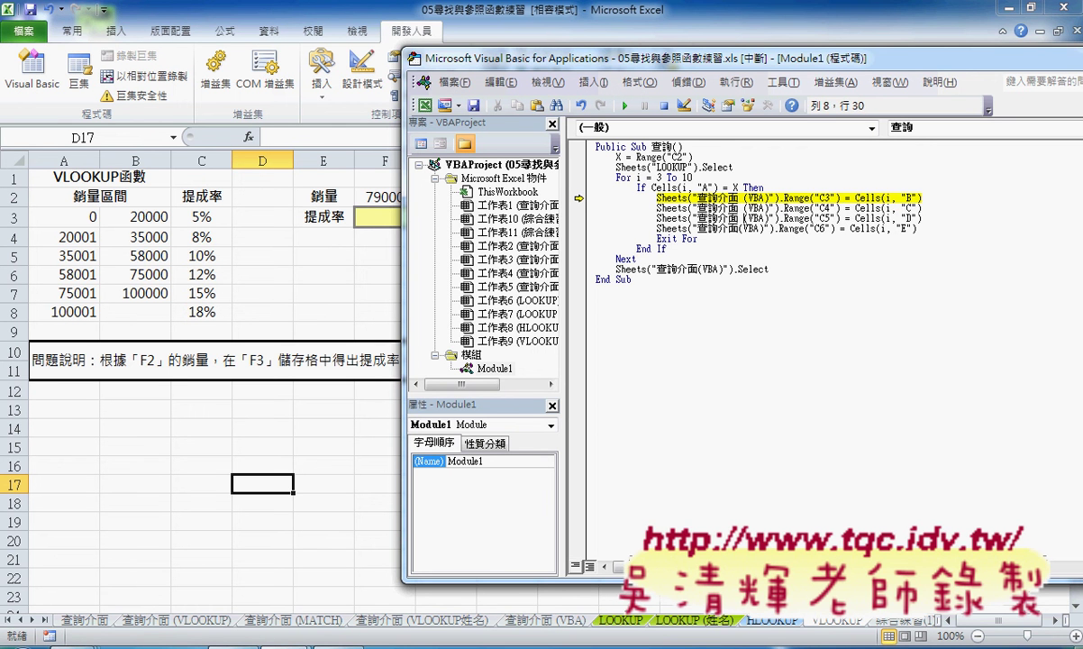
{"action": "key", "text": "Down"}
{"action": "key", "text": "Left"}
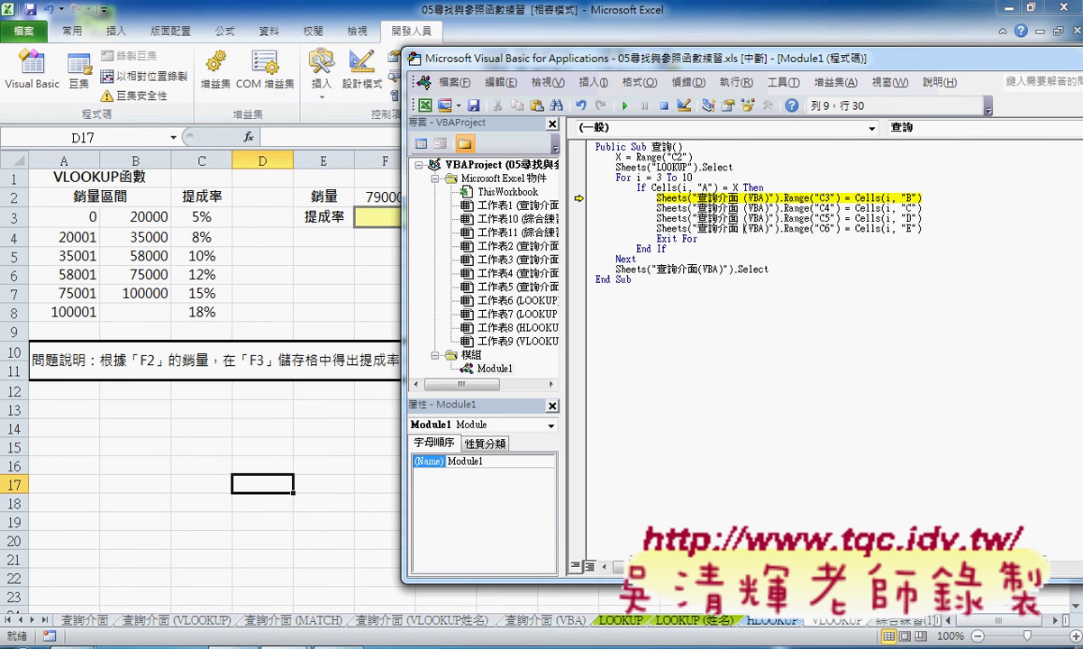
{"action": "left_click", "coordinate": [593, 587]}
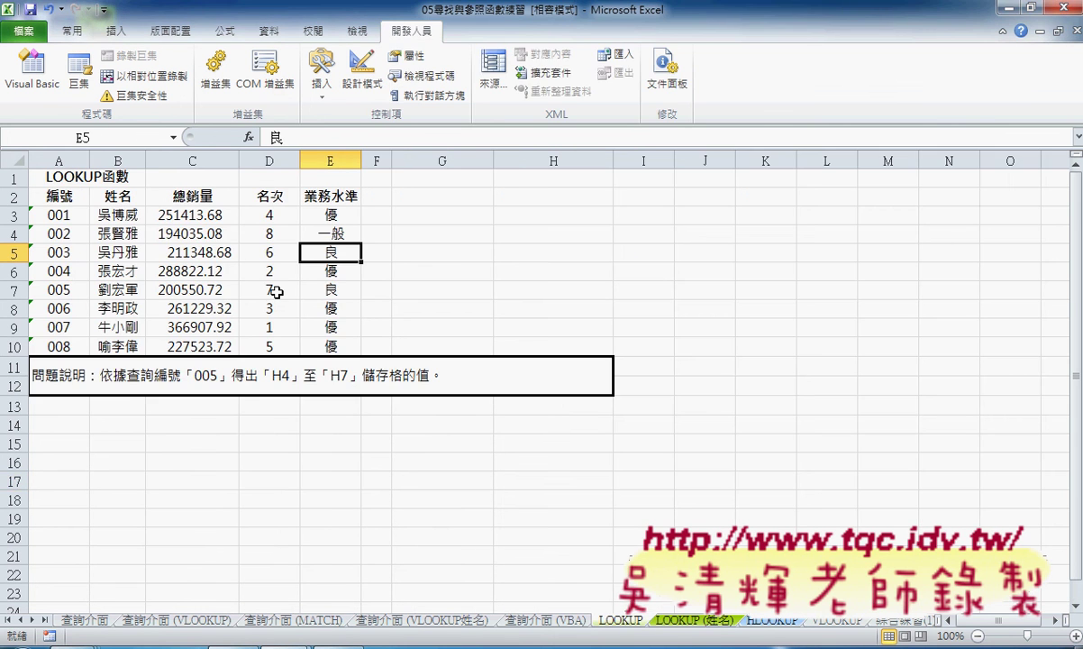
Check that C4 on 查詢介面 (VBA) is still empty, view LOOKUP, then resume the paused macro.
{"action": "left_click", "coordinate": [285, 648]}
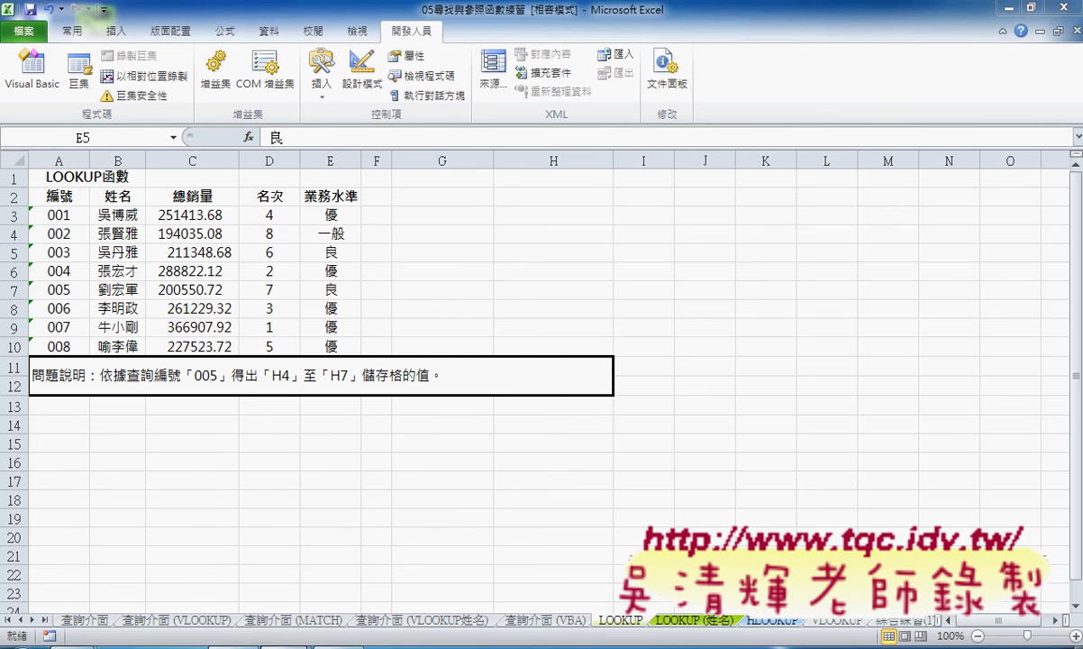
{"action": "left_click", "coordinate": [423, 541]}
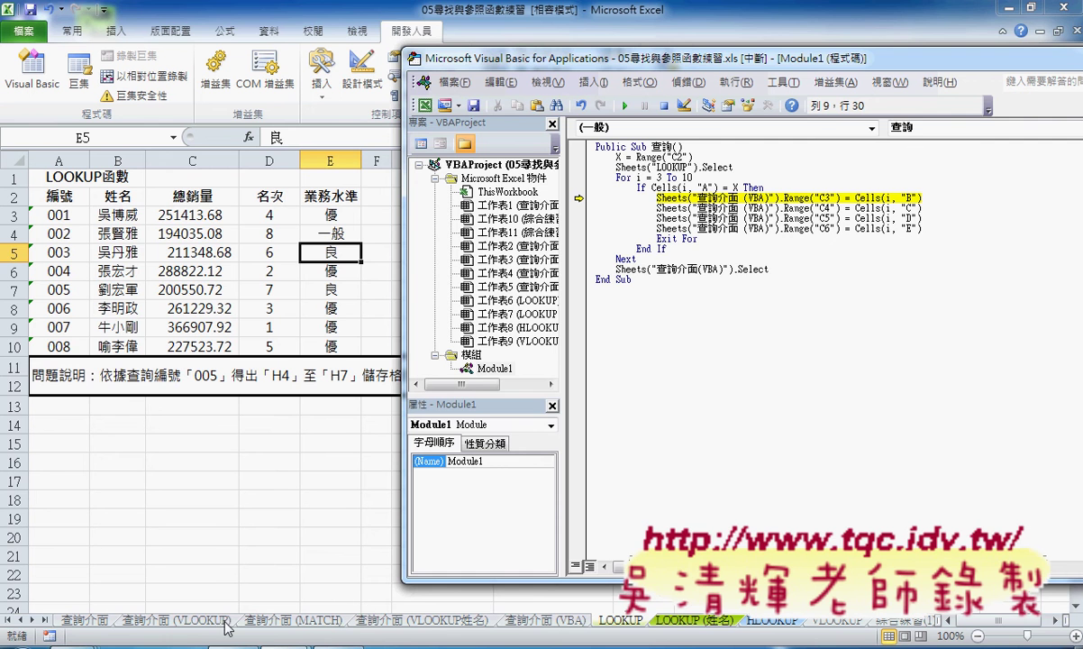
{"action": "left_click", "coordinate": [536, 618]}
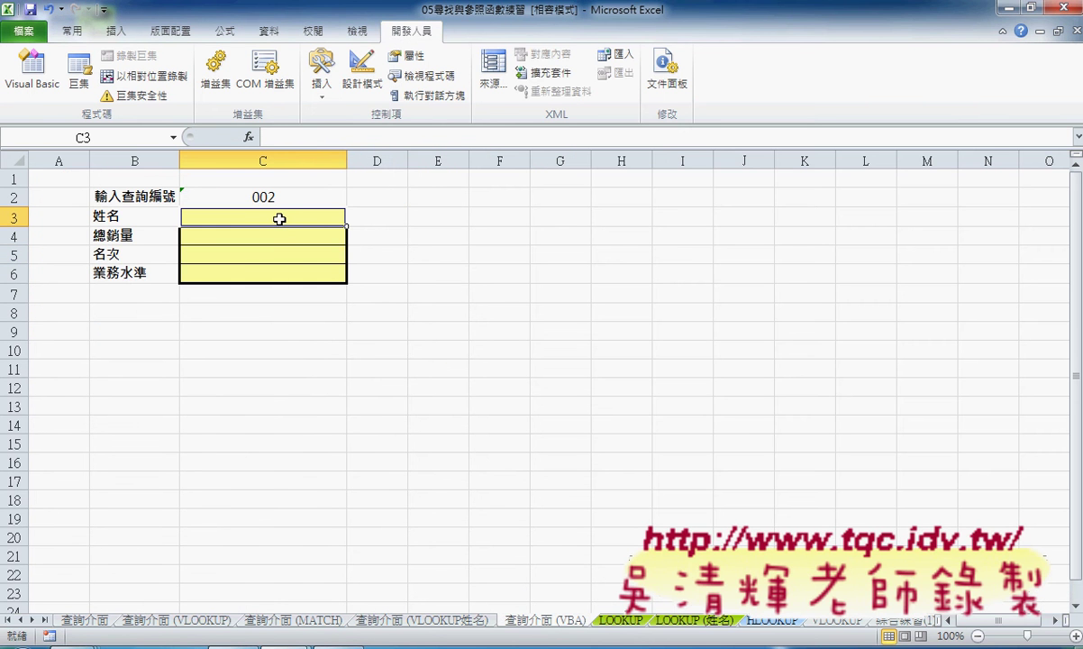
{"action": "left_click", "coordinate": [264, 242]}
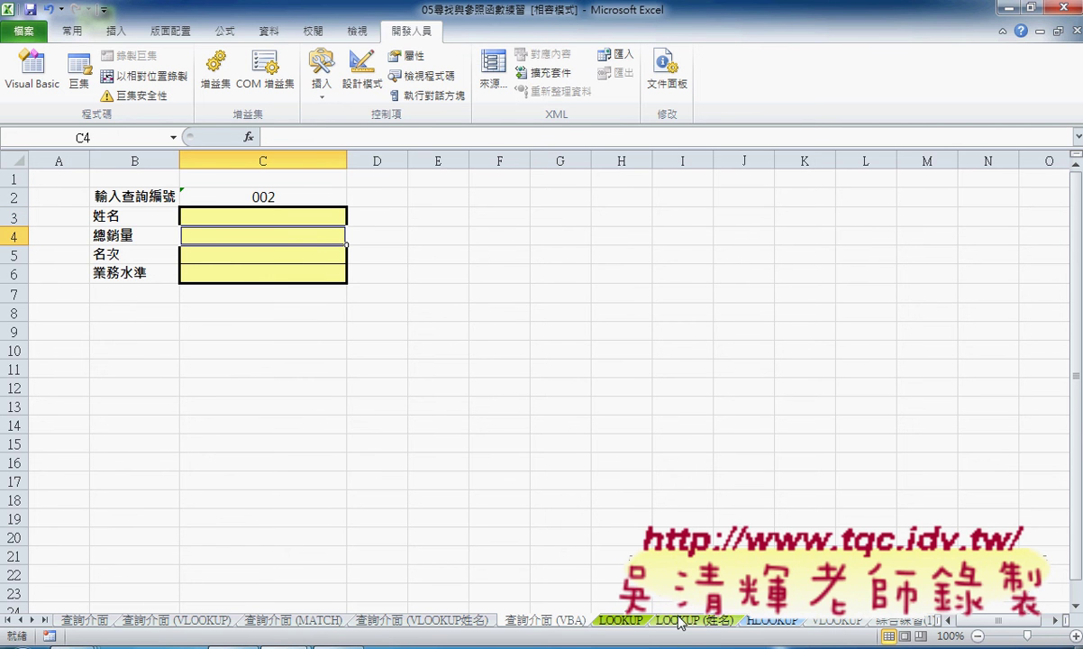
{"action": "left_click", "coordinate": [620, 620]}
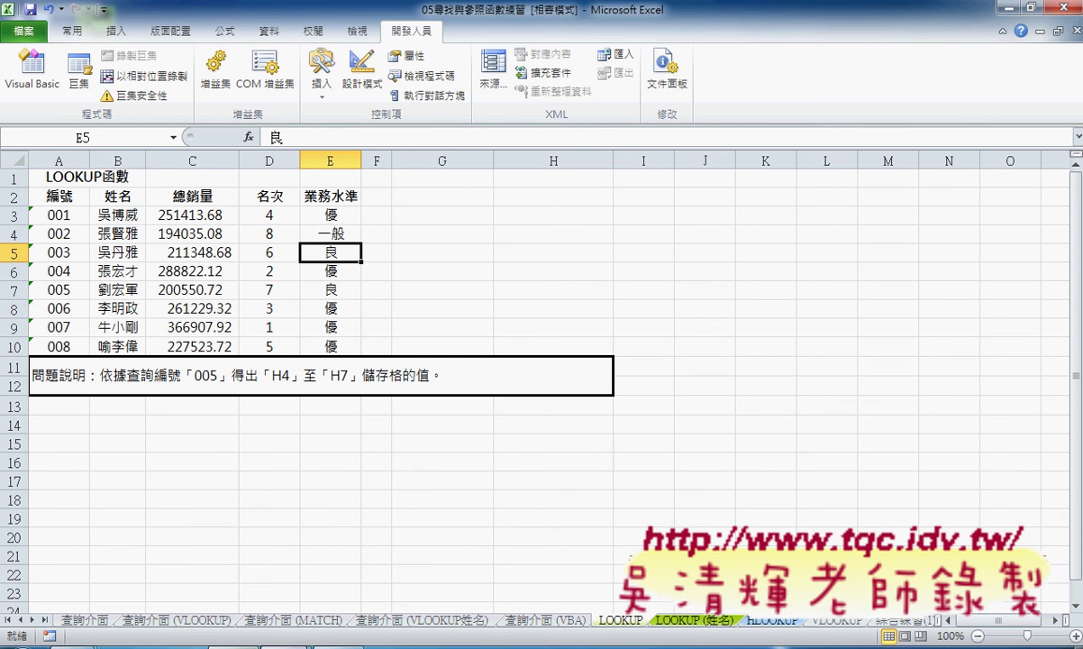
{"action": "left_click", "coordinate": [424, 577]}
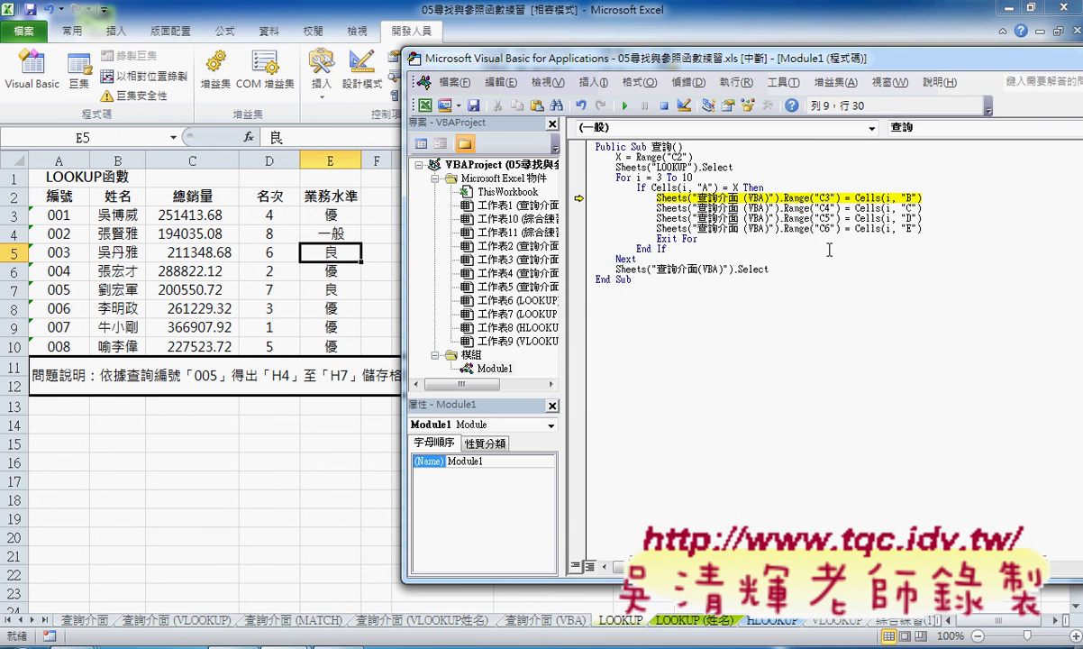
Step past the C3–C6 lines, add the space in the final Sheets("查詢介面 (VBA)").Select, then finish.
{"action": "key", "text": "F8"}
{"action": "key", "text": "F8"}
{"action": "key", "text": "F8"}
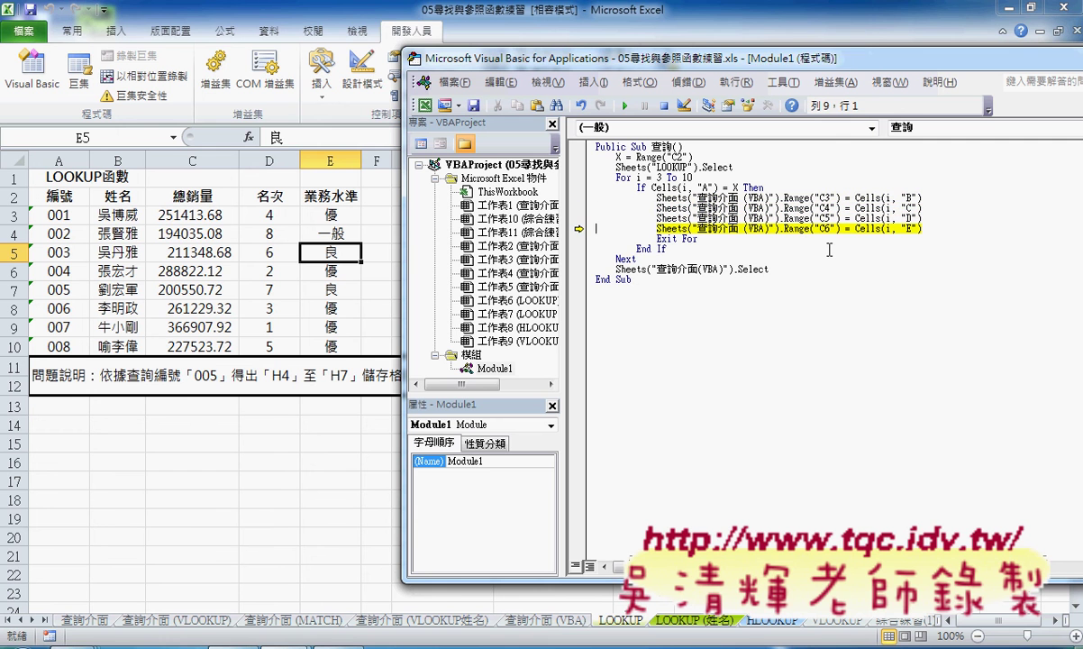
{"action": "key", "text": "F8"}
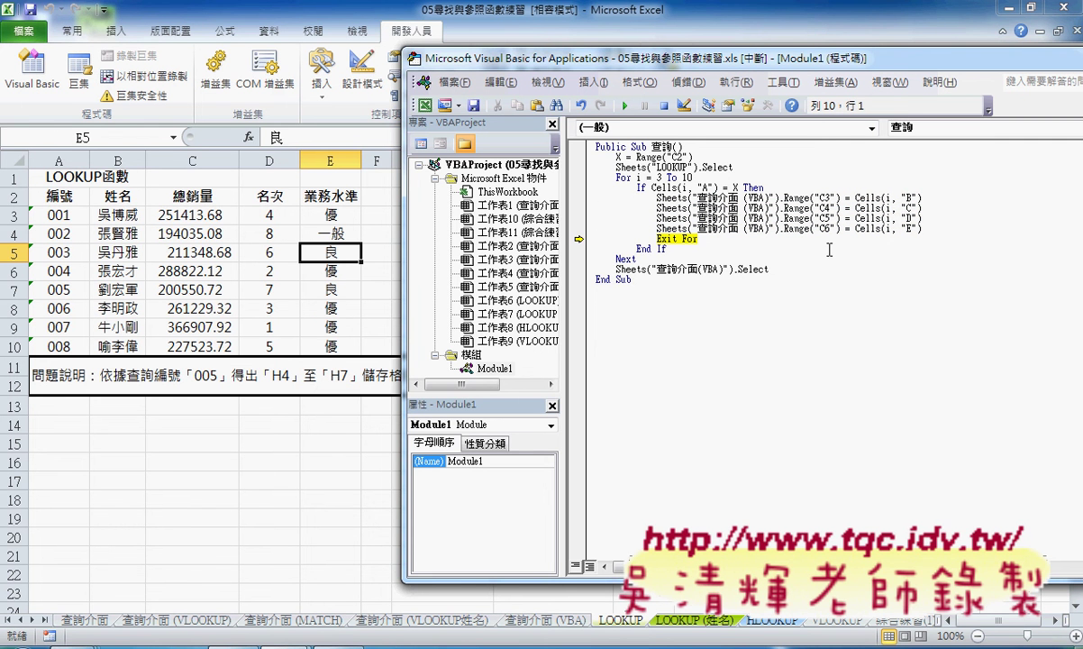
{"action": "key", "text": "F8"}
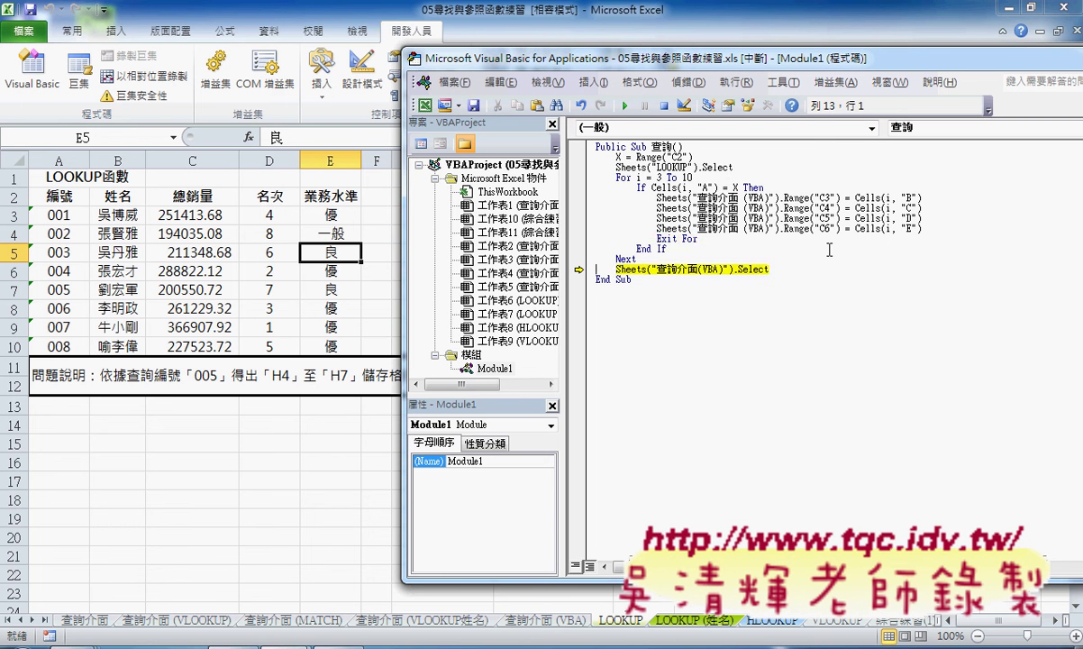
{"action": "left_click", "coordinate": [726, 269]}
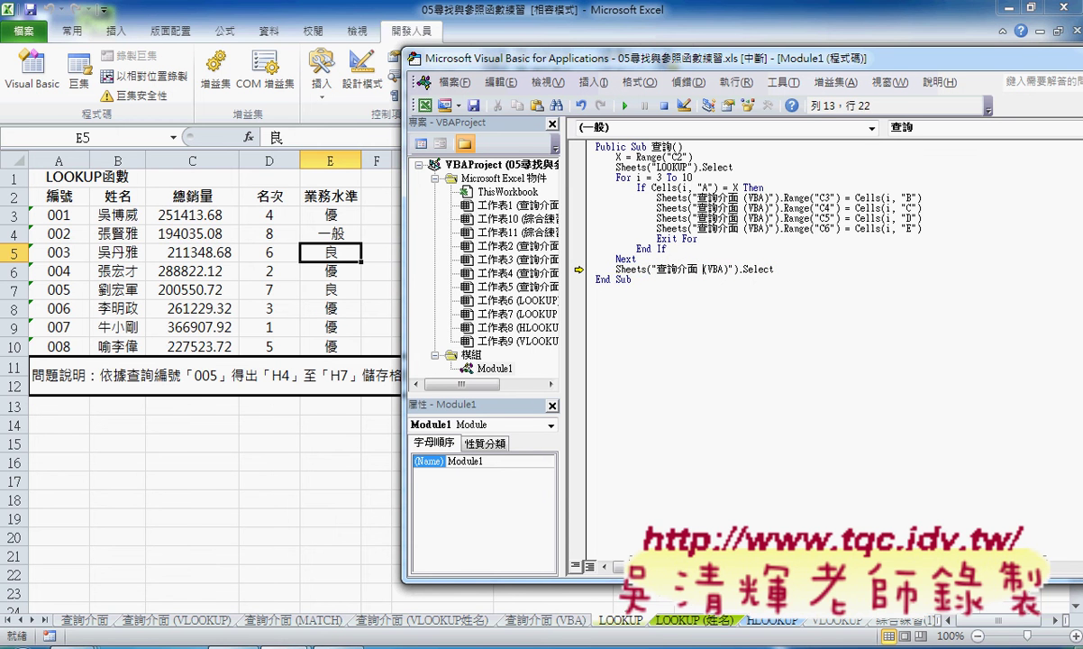
{"action": "key", "text": "F8"}
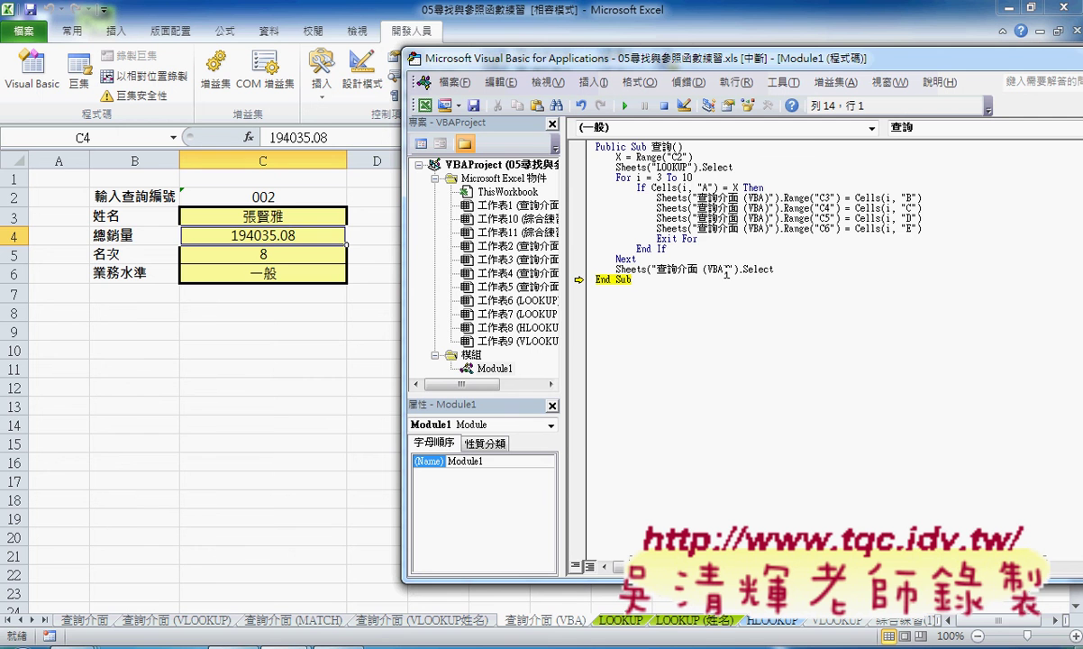
Pick ID 004 in C2, reset the paused macro and run 查詢.
{"action": "left_click", "coordinate": [275, 196]}
{"action": "left_click", "coordinate": [353, 200]}
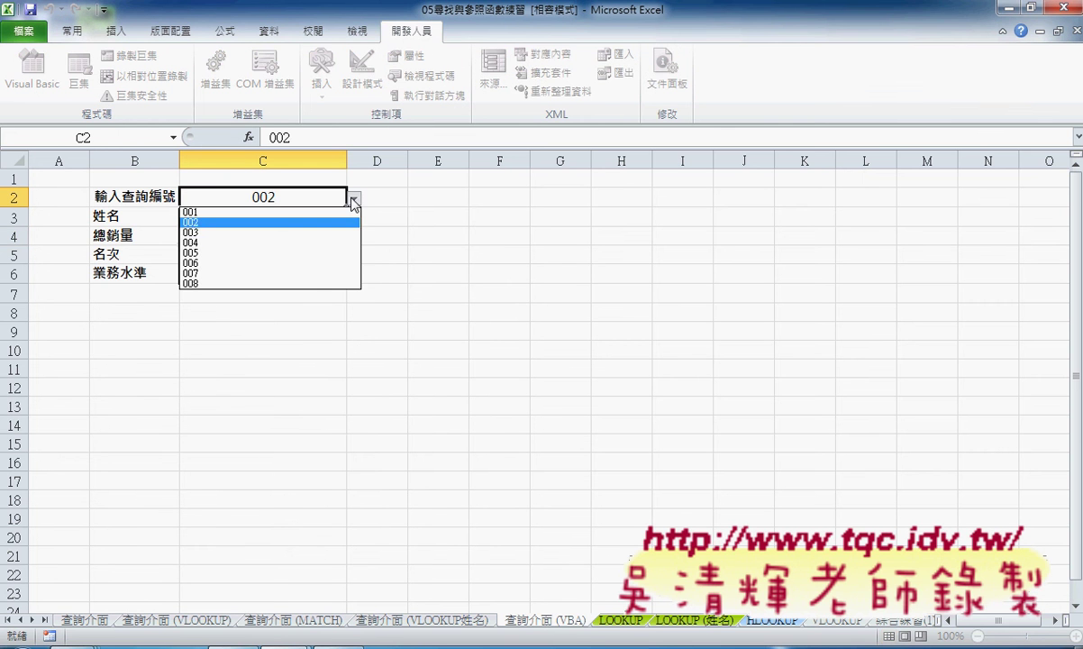
{"action": "left_click", "coordinate": [340, 243]}
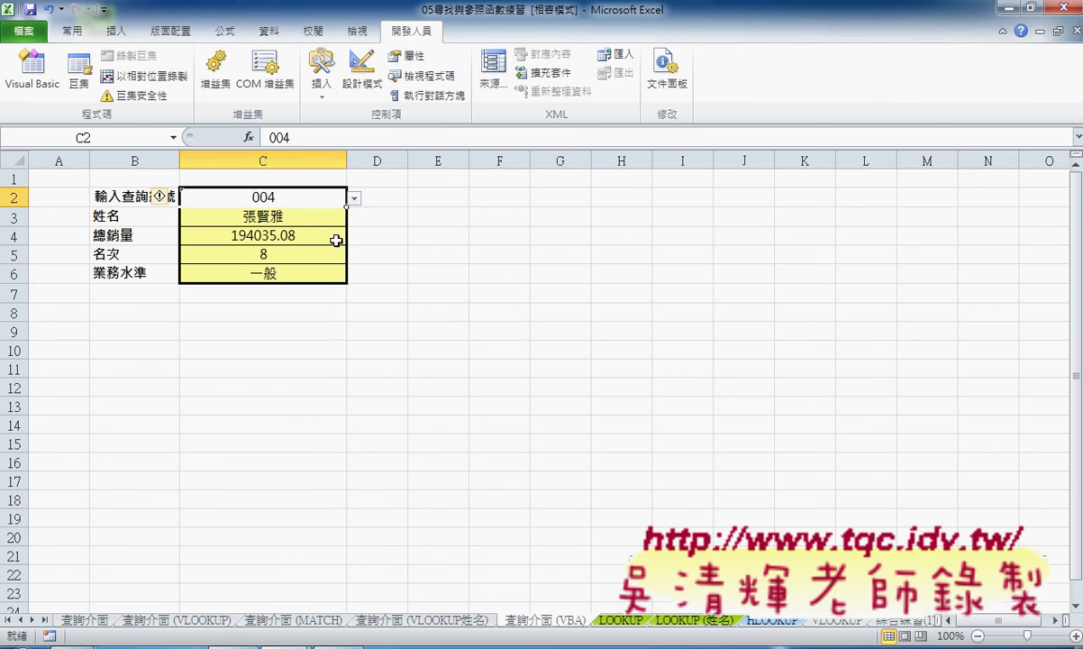
{"action": "left_click", "coordinate": [360, 596]}
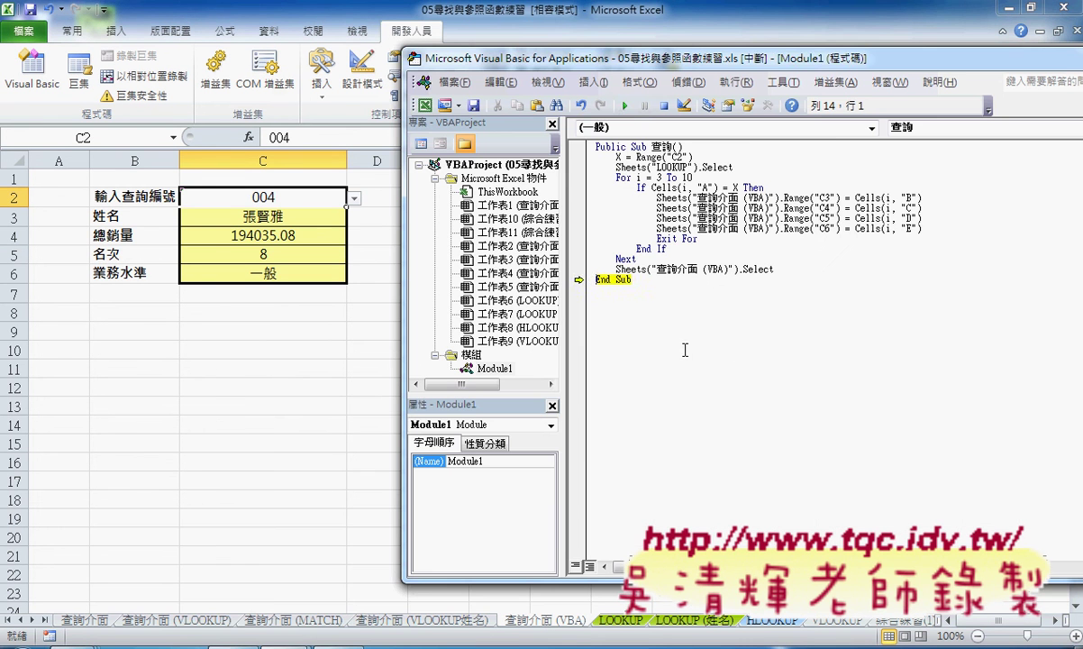
{"action": "left_click", "coordinate": [626, 105]}
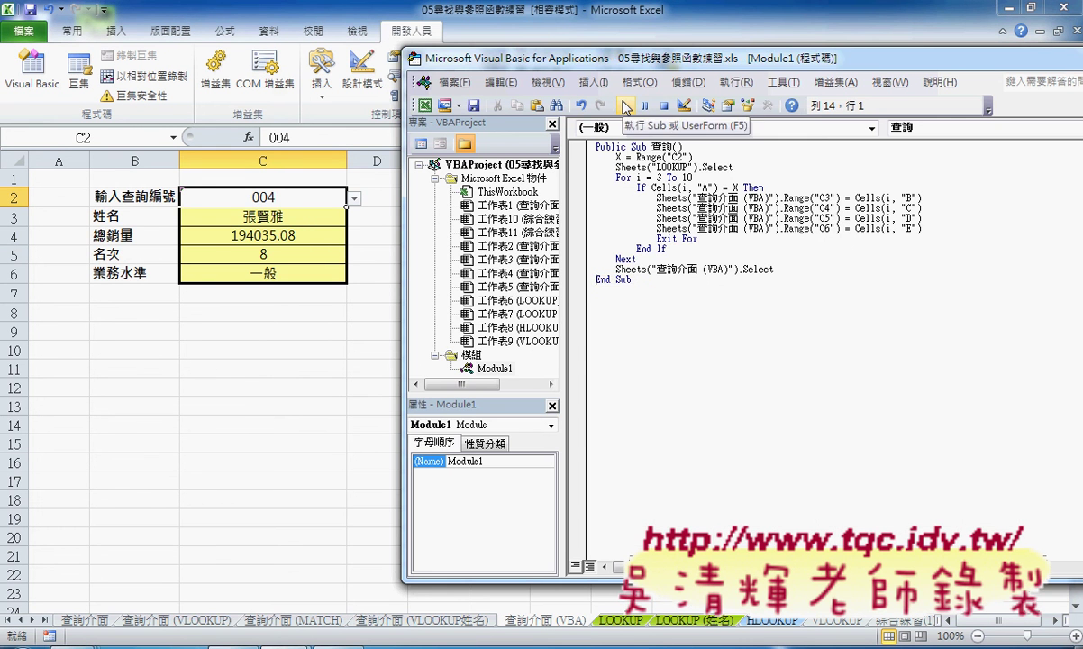
{"action": "left_click", "coordinate": [625, 106]}
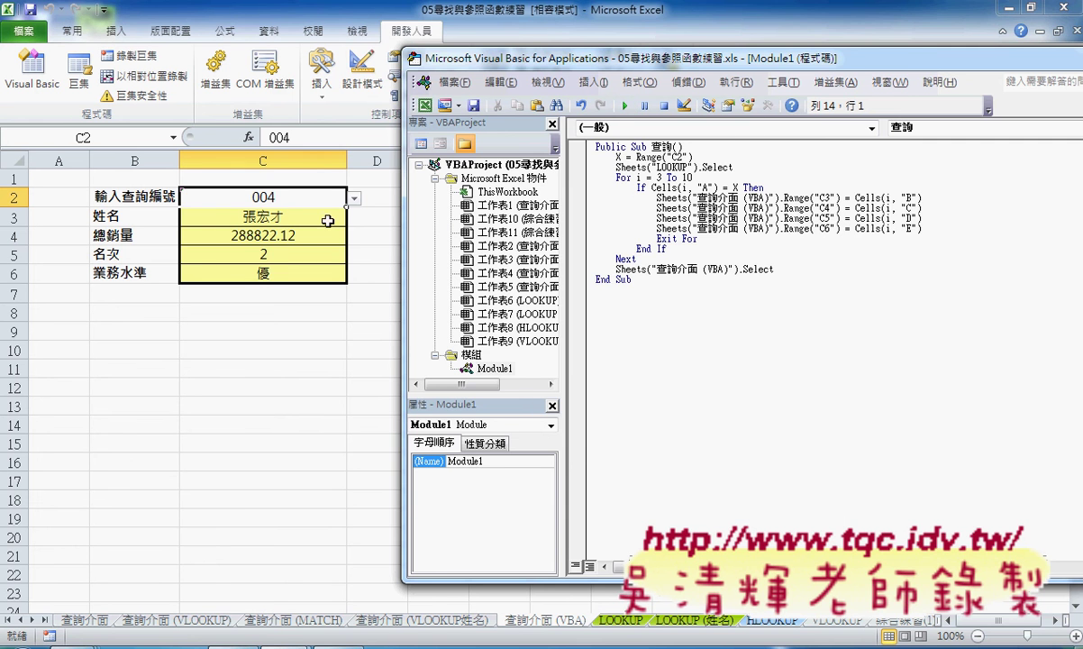
Pick ID 007 in C2 and rerun 查詢, filling 366907.92, rank 1 and 優.
{"action": "left_click", "coordinate": [353, 197]}
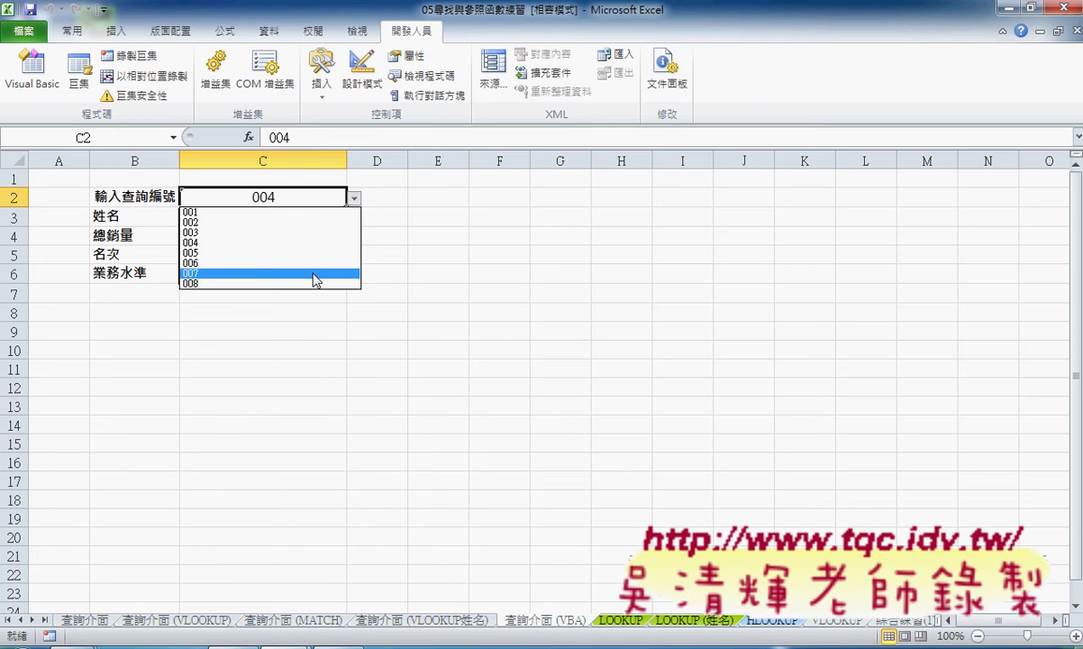
{"action": "left_click", "coordinate": [315, 272]}
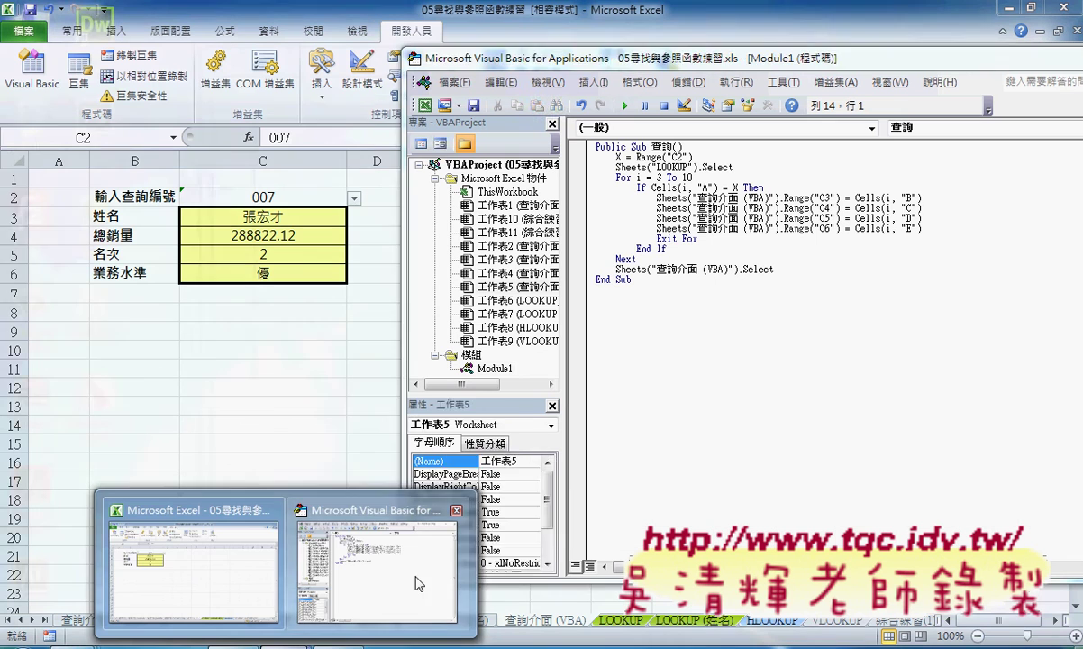
{"action": "left_click", "coordinate": [417, 584]}
{"action": "left_click", "coordinate": [626, 106]}
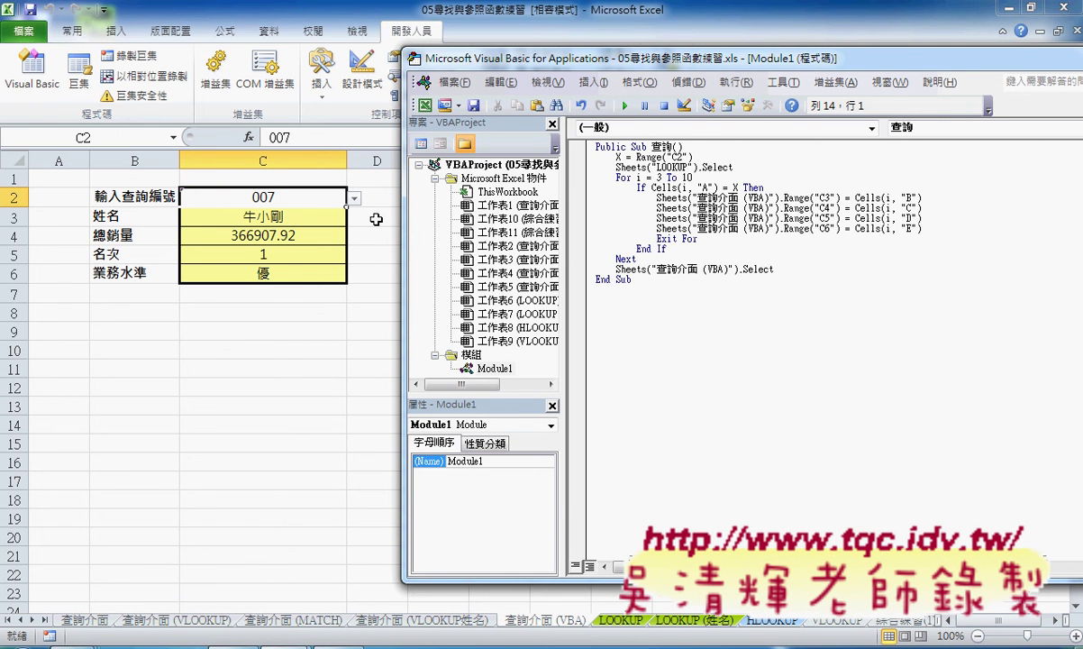
{"action": "left_click", "coordinate": [376, 219]}
Draw a Form button around E2:E3, assign the 查詢 macro, and caption it 查詢.
{"action": "left_click", "coordinate": [321, 72]}
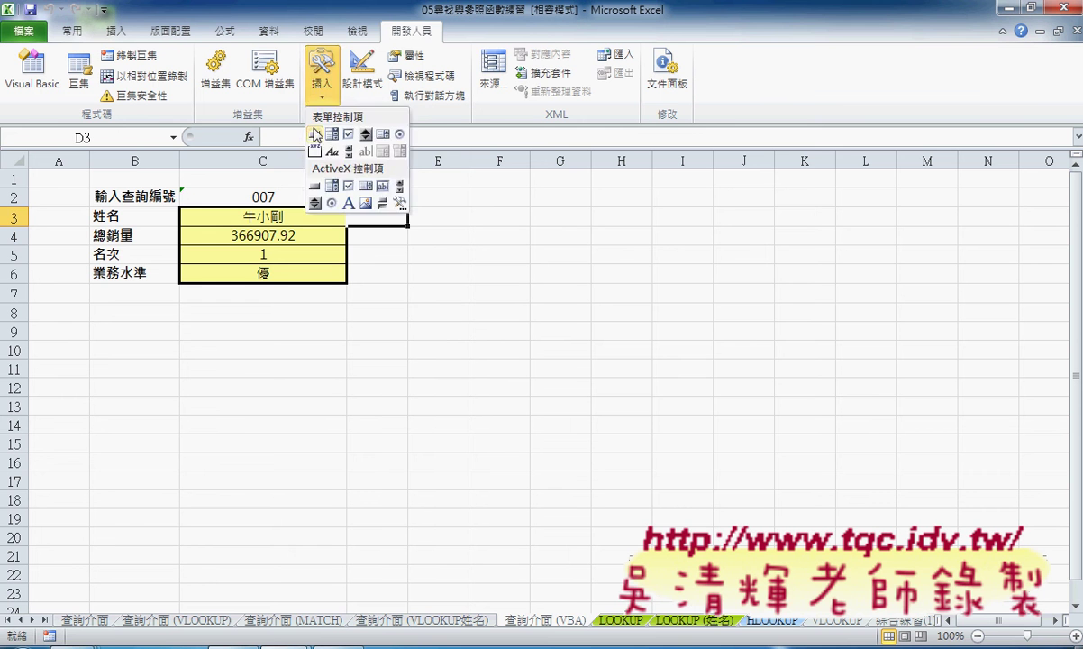
{"action": "left_click", "coordinate": [315, 134]}
{"action": "left_click_drag", "start_coordinate": [402, 188], "coordinate": [489, 216]}
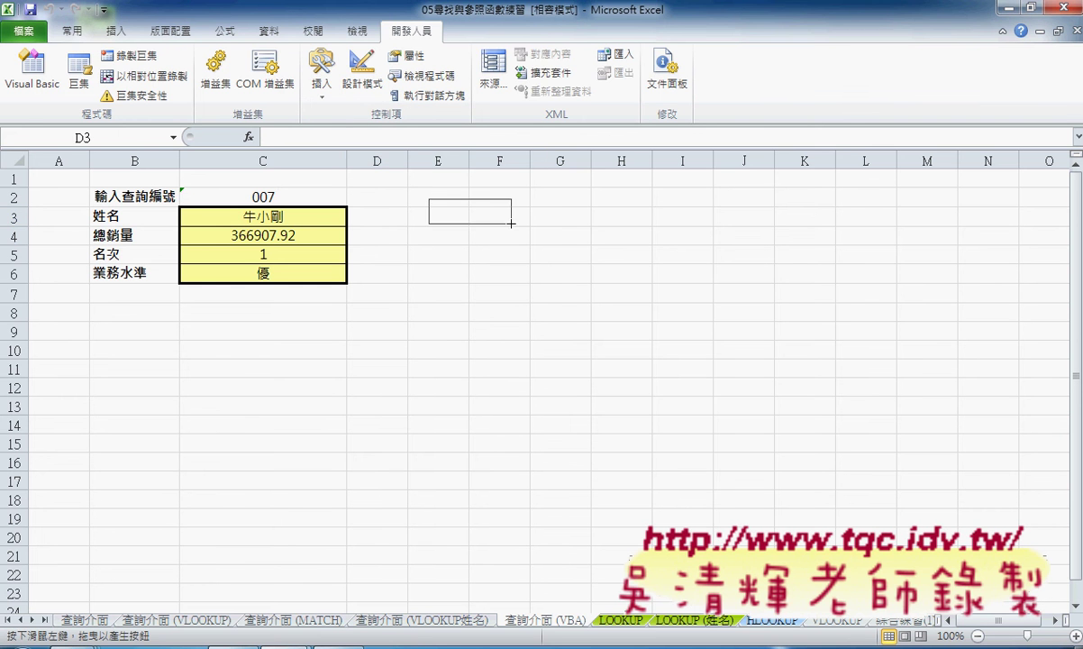
{"action": "left_click", "coordinate": [522, 170]}
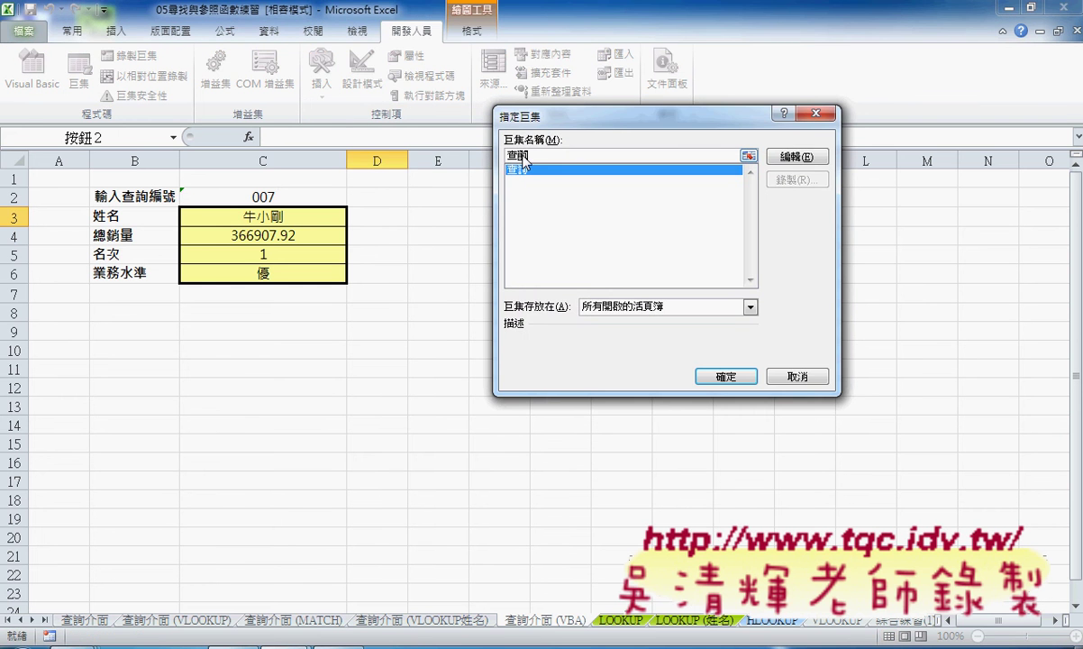
{"action": "right_click", "coordinate": [519, 155]}
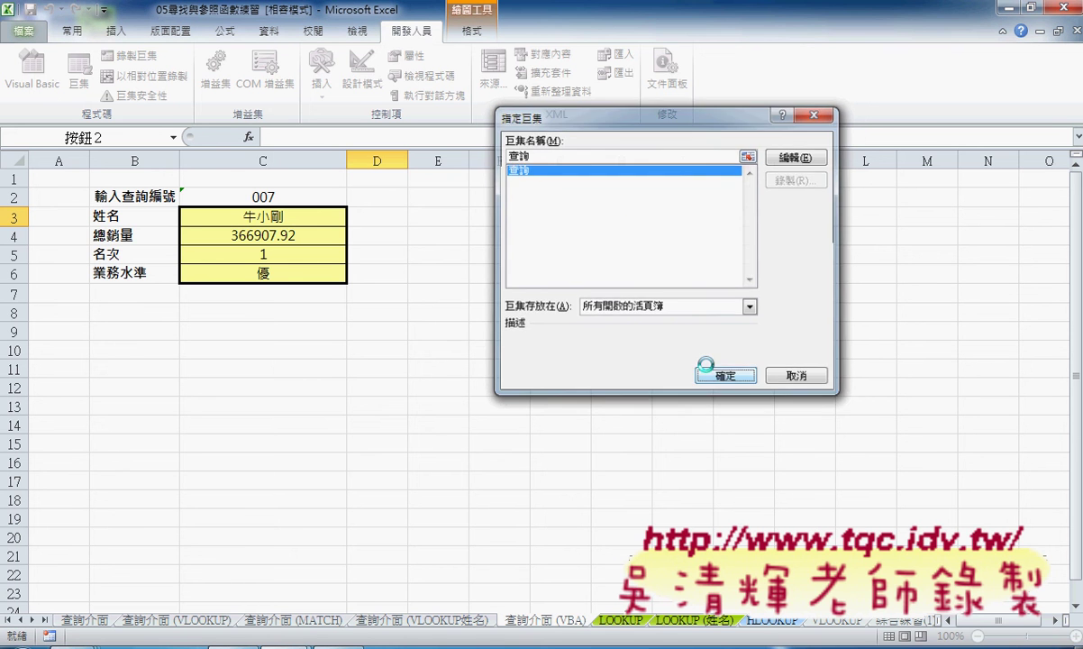
{"action": "left_click", "coordinate": [725, 375]}
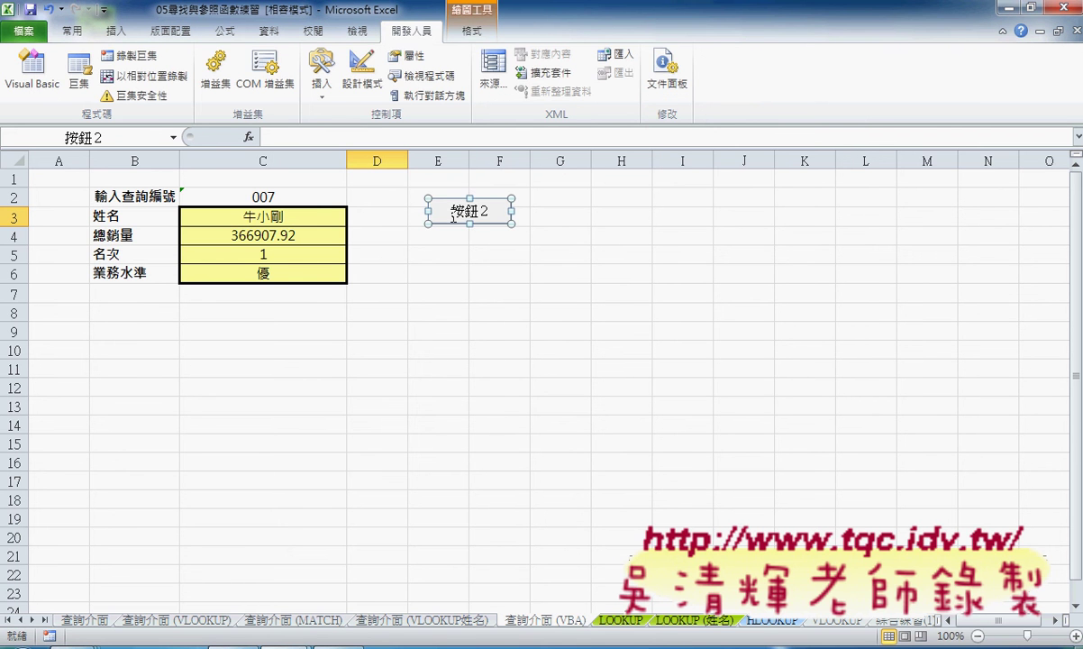
{"action": "key", "text": "BackSpace"}
{"action": "key", "text": "BackSpace"}
{"action": "key", "text": "BackSpace"}
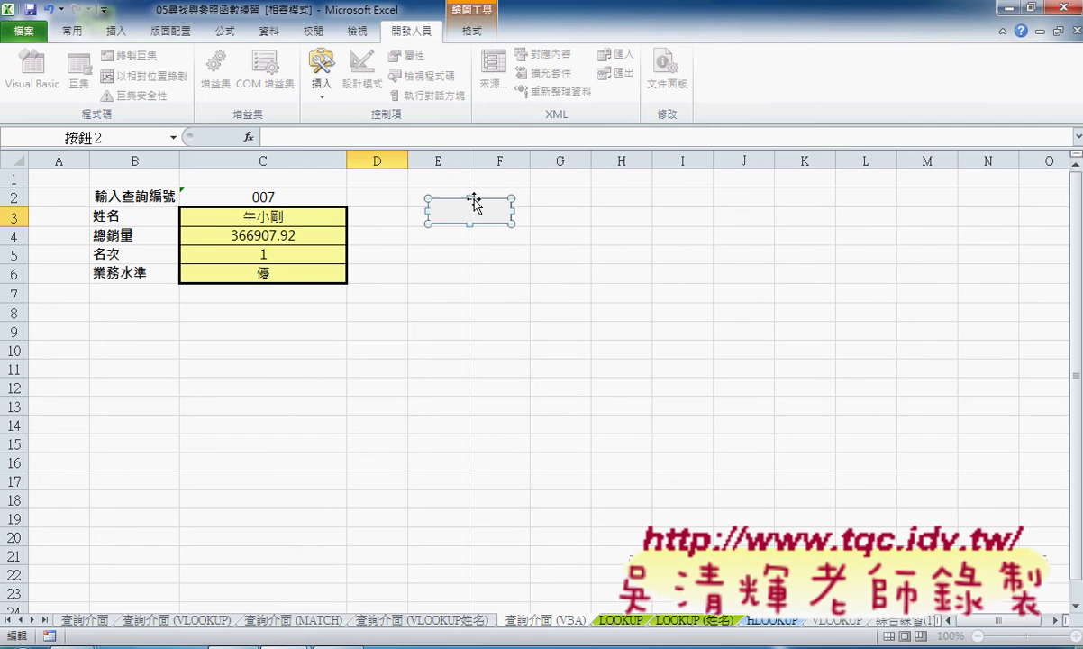
{"action": "type", "text": "查詢"}
{"action": "left_click", "coordinate": [545, 351]}
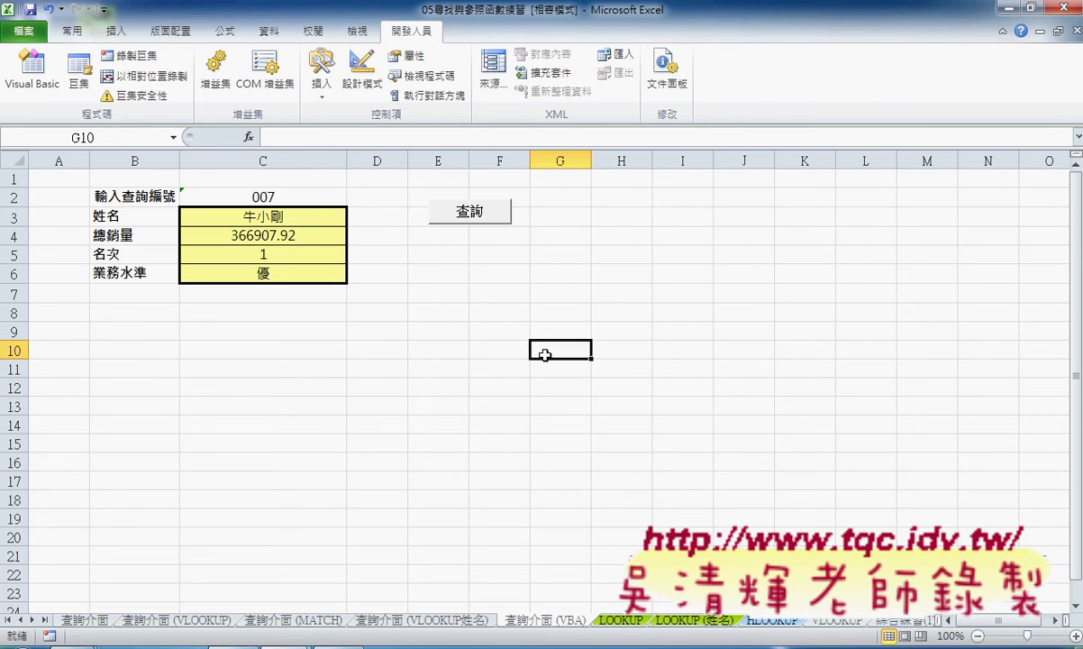
Test the 查詢 button with IDs 005, 003 and 001 chosen in C2.
{"action": "left_click", "coordinate": [317, 200]}
{"action": "left_click", "coordinate": [354, 197]}
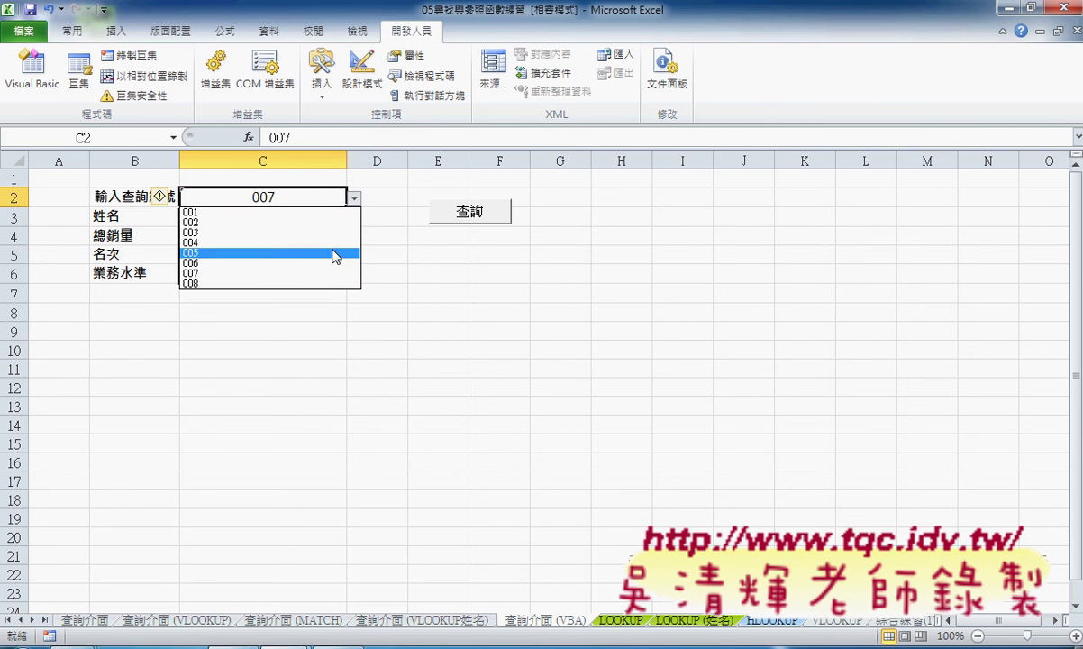
{"action": "left_click", "coordinate": [330, 250]}
{"action": "left_click", "coordinate": [468, 215]}
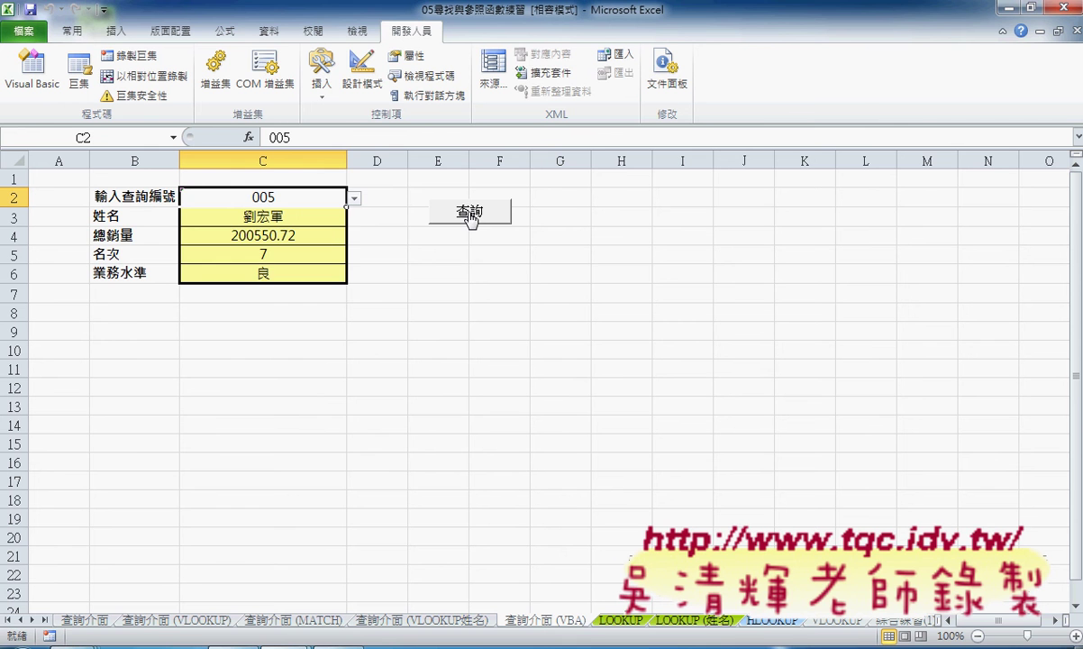
{"action": "left_click", "coordinate": [354, 197]}
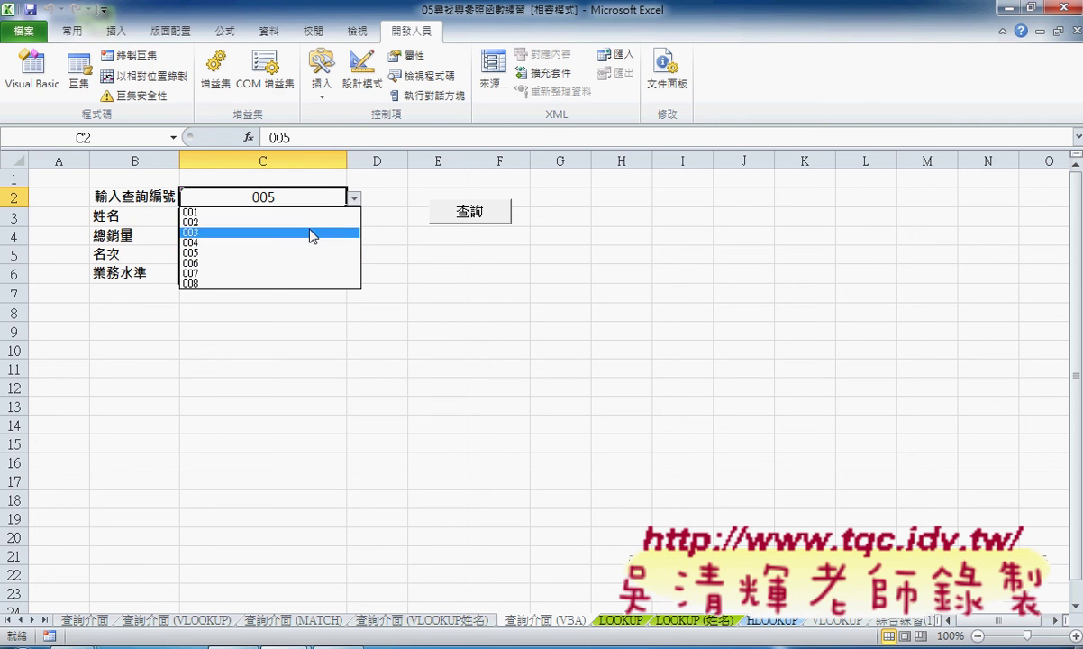
{"action": "left_click", "coordinate": [302, 233]}
{"action": "left_click", "coordinate": [470, 217]}
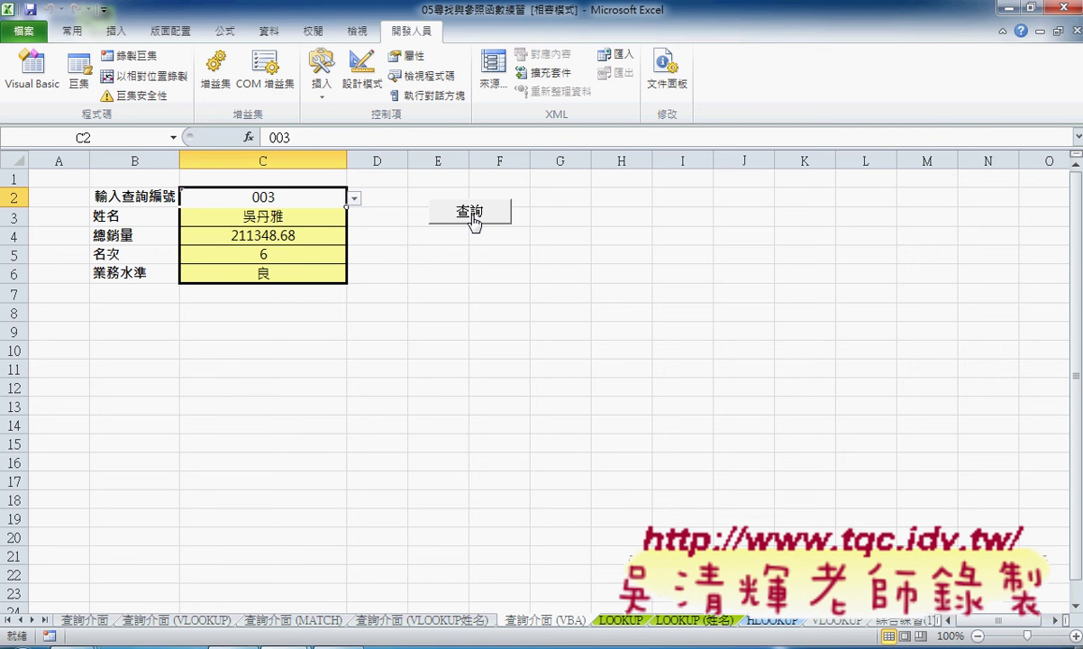
{"action": "left_click", "coordinate": [354, 198]}
{"action": "left_click", "coordinate": [309, 212]}
{"action": "left_click", "coordinate": [469, 212]}
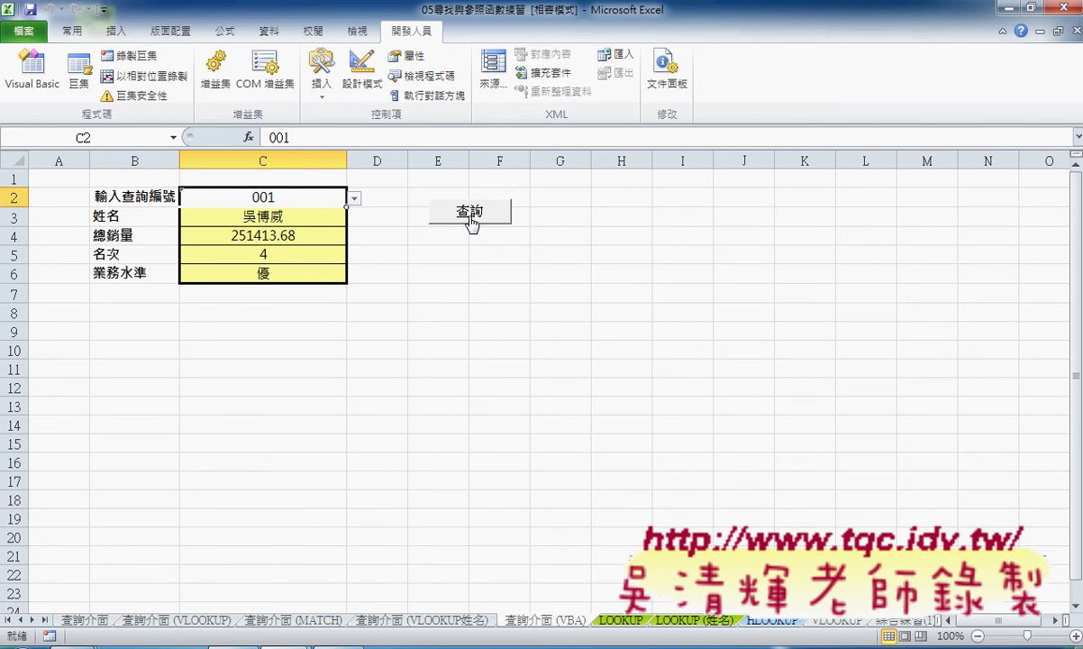
Re-test with IDs 005, 003, then 005, showing 200550.72, rank 7 and 良.
{"action": "left_click", "coordinate": [354, 199]}
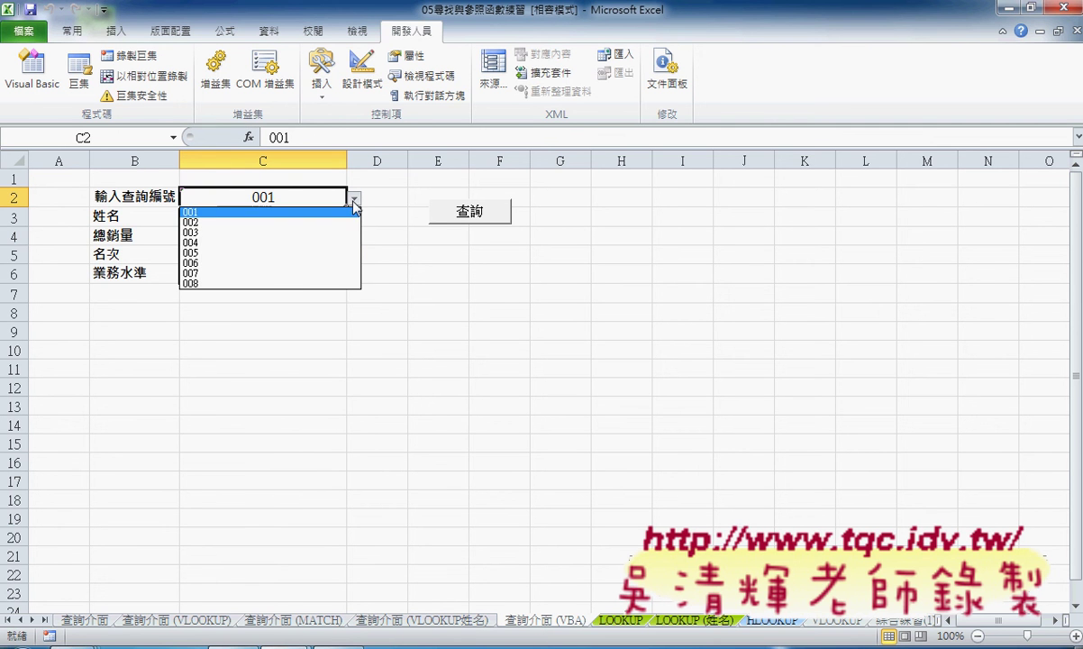
{"action": "left_click", "coordinate": [340, 253]}
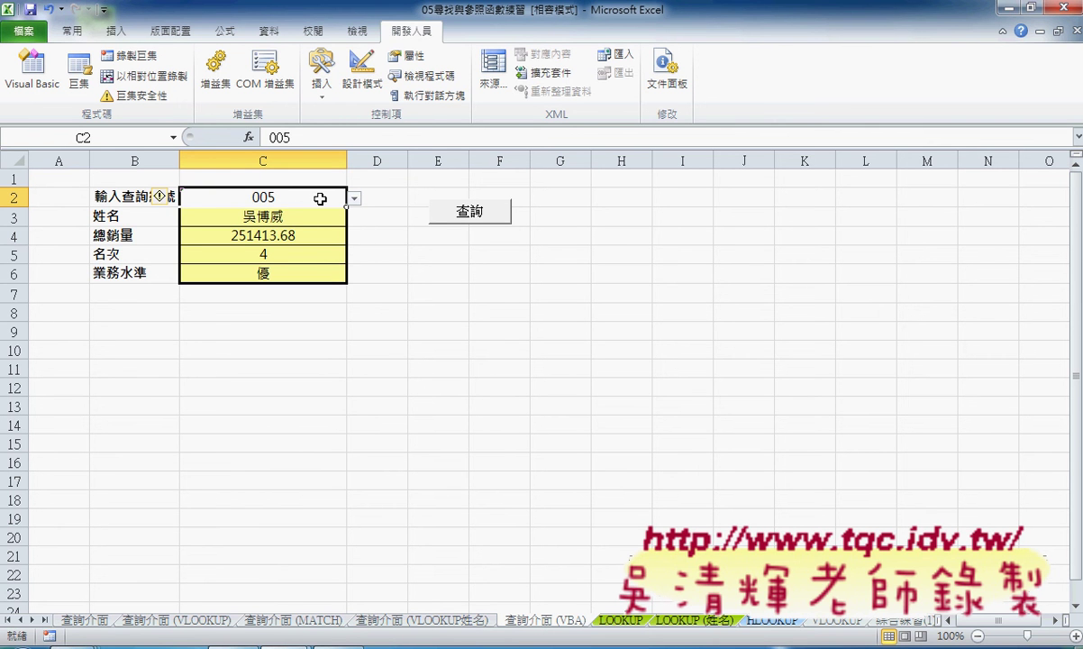
{"action": "left_click", "coordinate": [453, 213]}
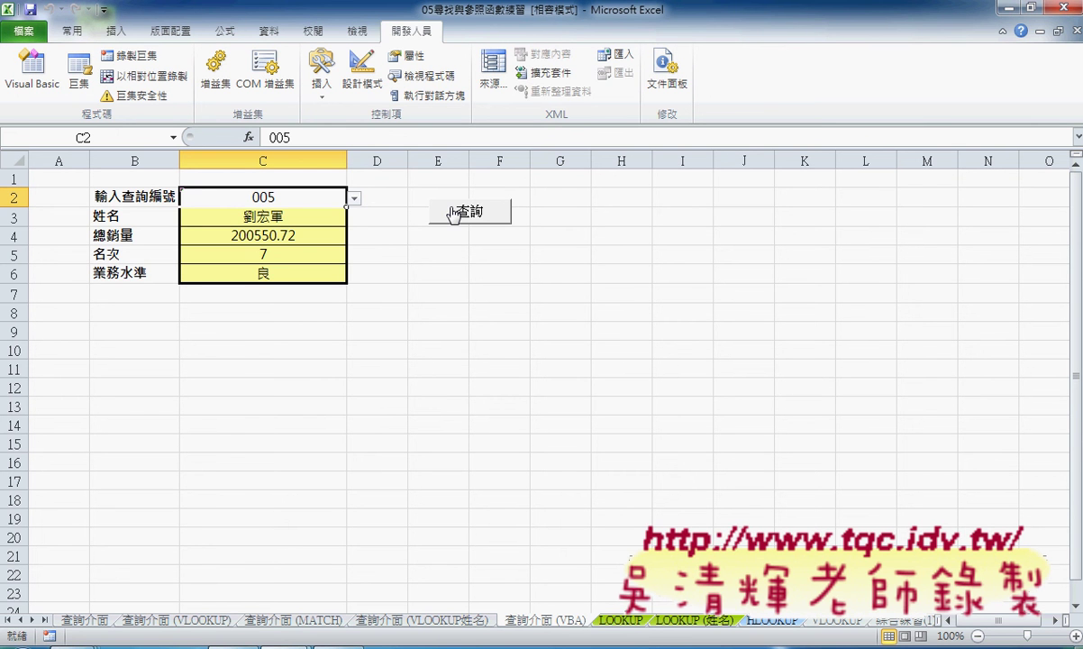
{"action": "left_click", "coordinate": [354, 199]}
{"action": "left_click", "coordinate": [351, 232]}
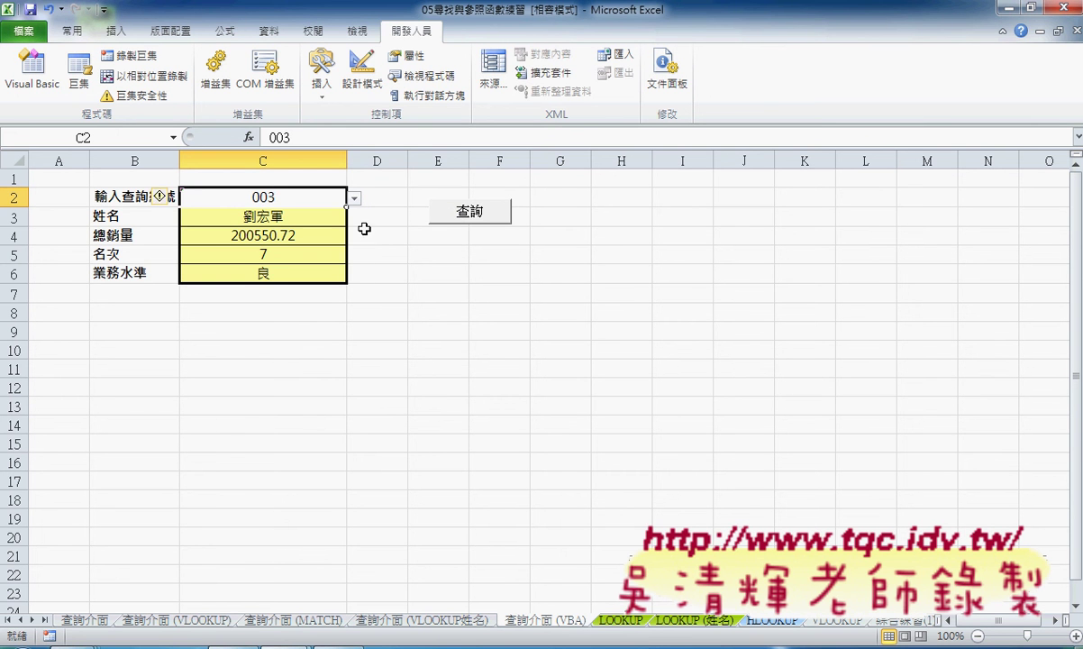
{"action": "left_click", "coordinate": [460, 214]}
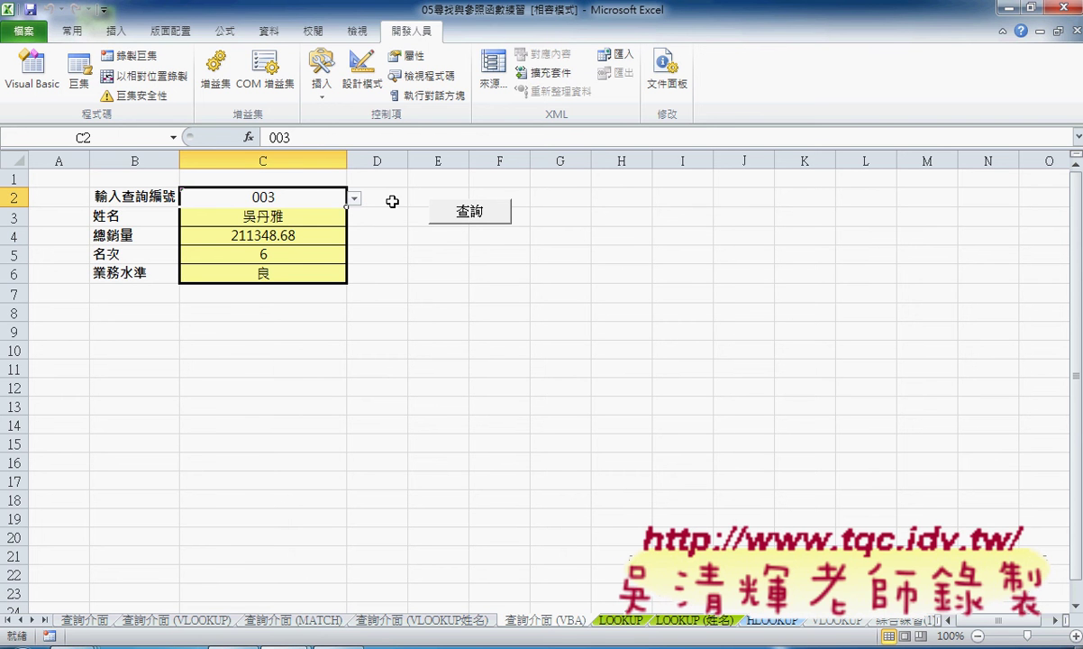
{"action": "left_click", "coordinate": [354, 198]}
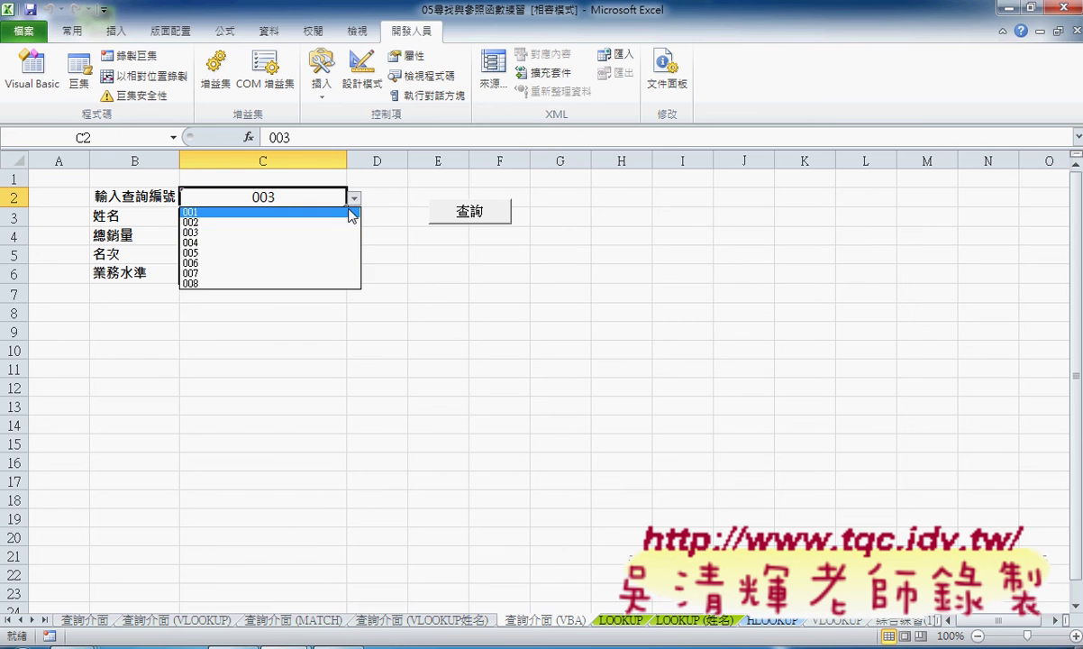
{"action": "left_click", "coordinate": [330, 252]}
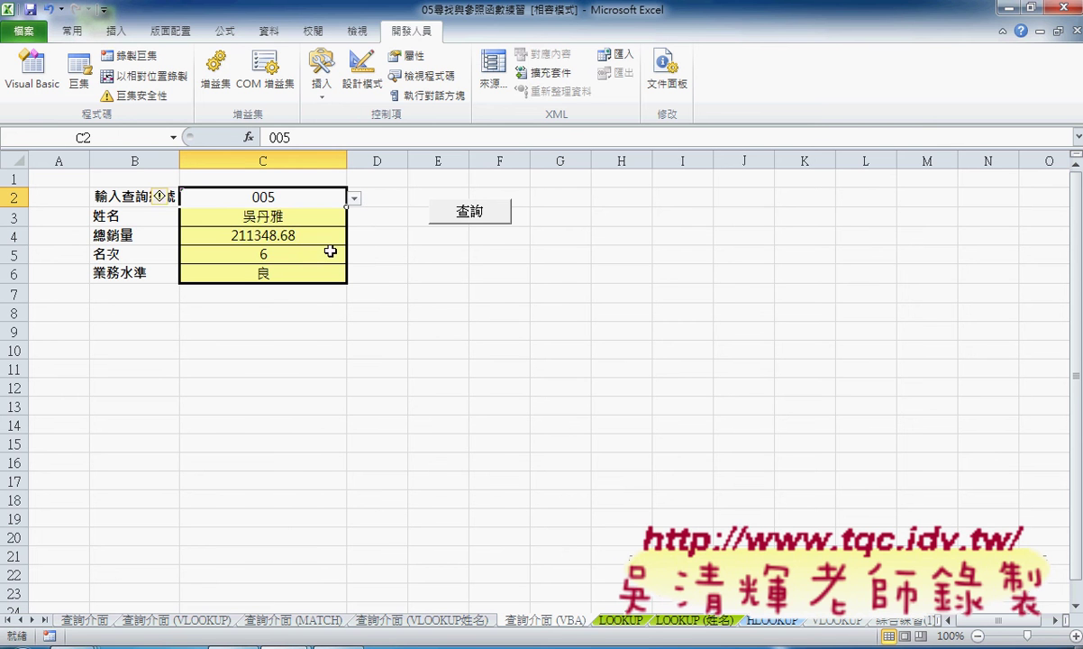
{"action": "left_click", "coordinate": [462, 215]}
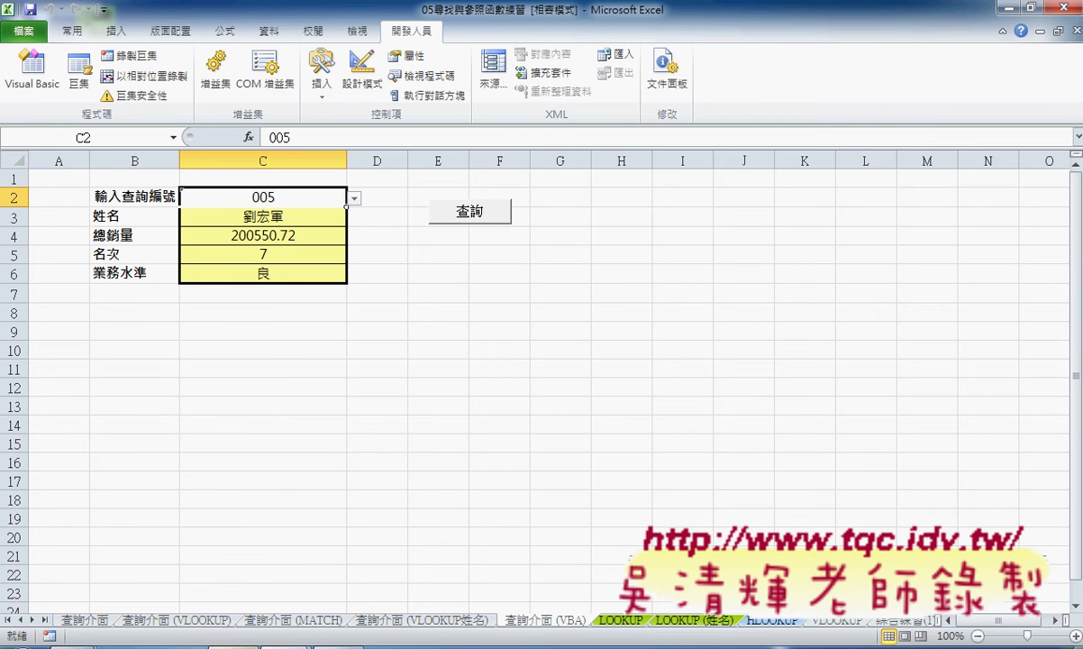
In the Google Docs notes, select the Public Sub 查詢 macro code.
{"action": "left_click", "coordinate": [217, 567]}
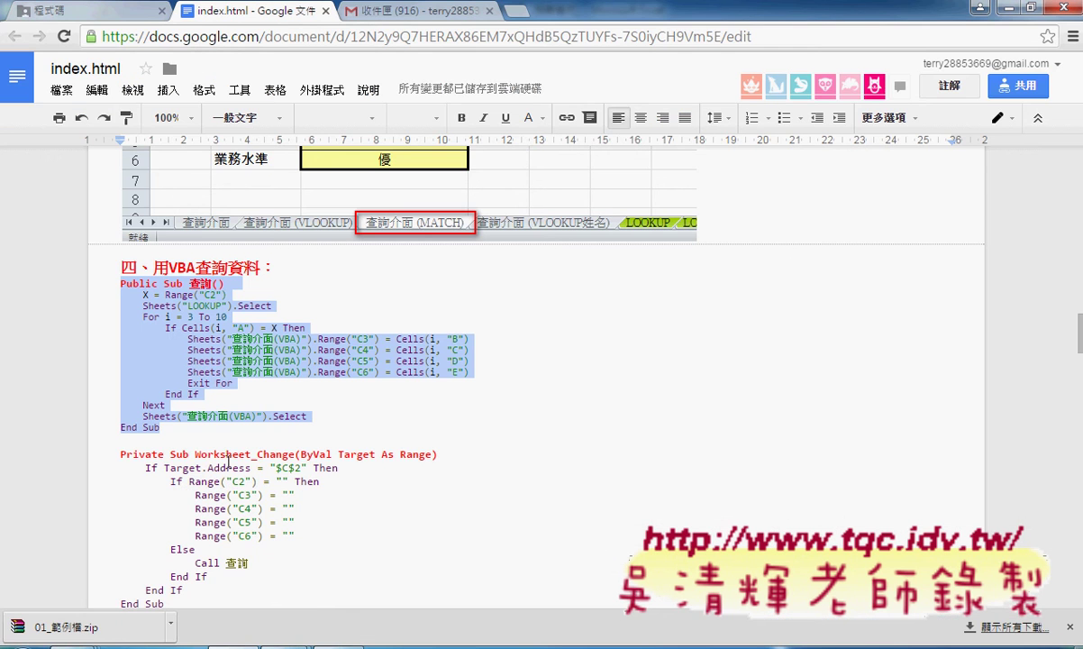
{"action": "left_click", "coordinate": [226, 331]}
{"action": "mouse_move", "coordinate": [120, 283]}
{"action": "left_mouse_down"}
{"action": "mouse_move", "coordinate": [227, 420]}
{"action": "mouse_move", "coordinate": [223, 436]}
{"action": "left_mouse_up"}
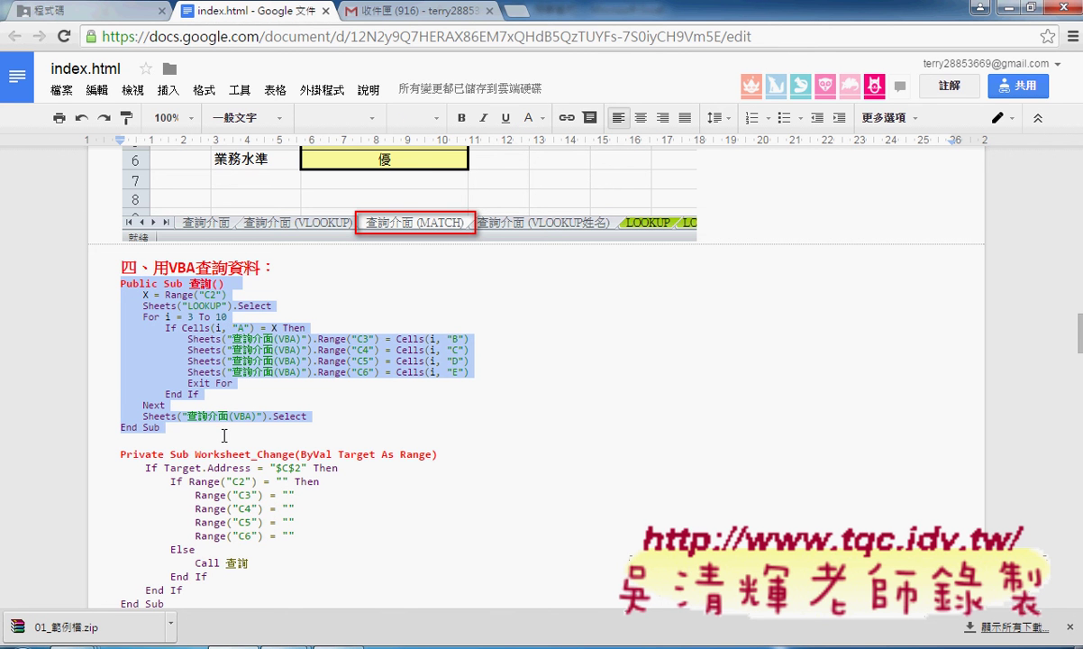